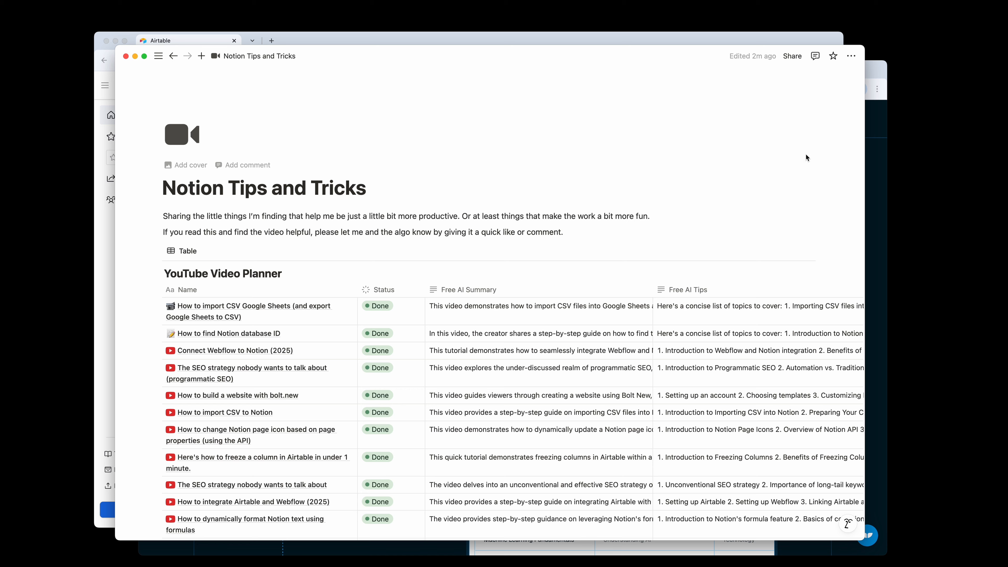
Switch to the Whalesync website and go to its login
{"action": "left_click", "coordinate": [627, 38]}
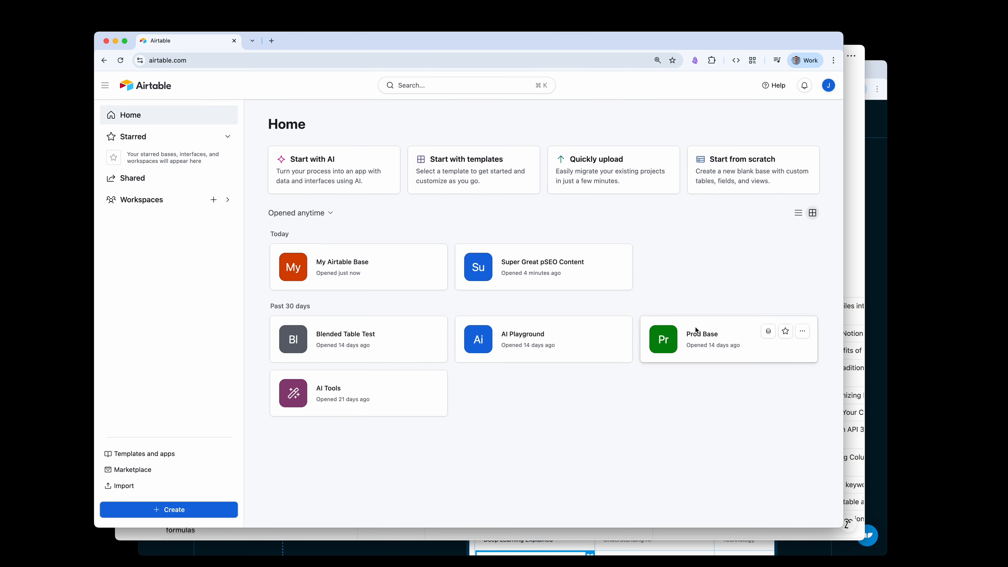
{"action": "left_click", "coordinate": [852, 205]}
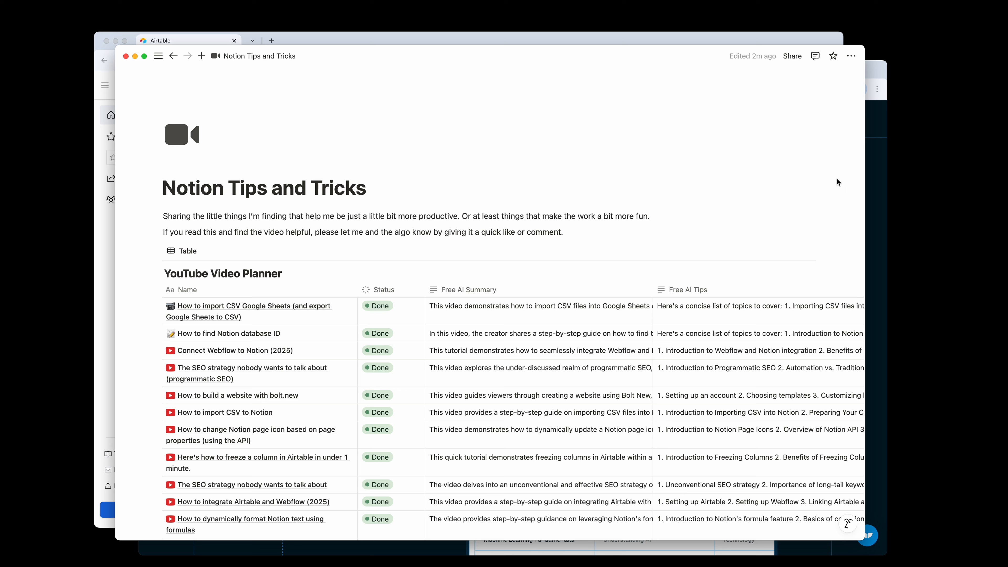
{"action": "left_click", "coordinate": [874, 168]}
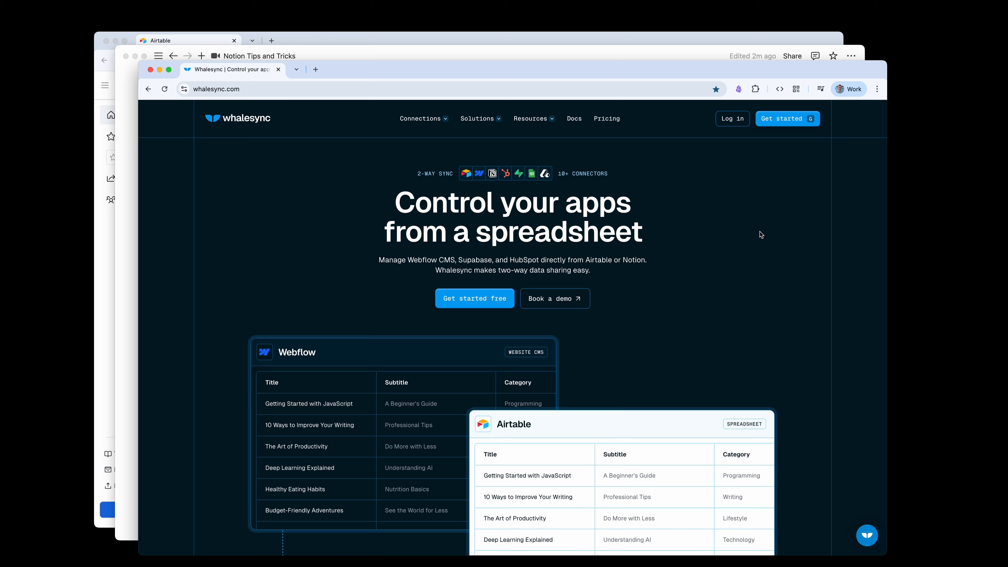
{"action": "left_click", "coordinate": [733, 120]}
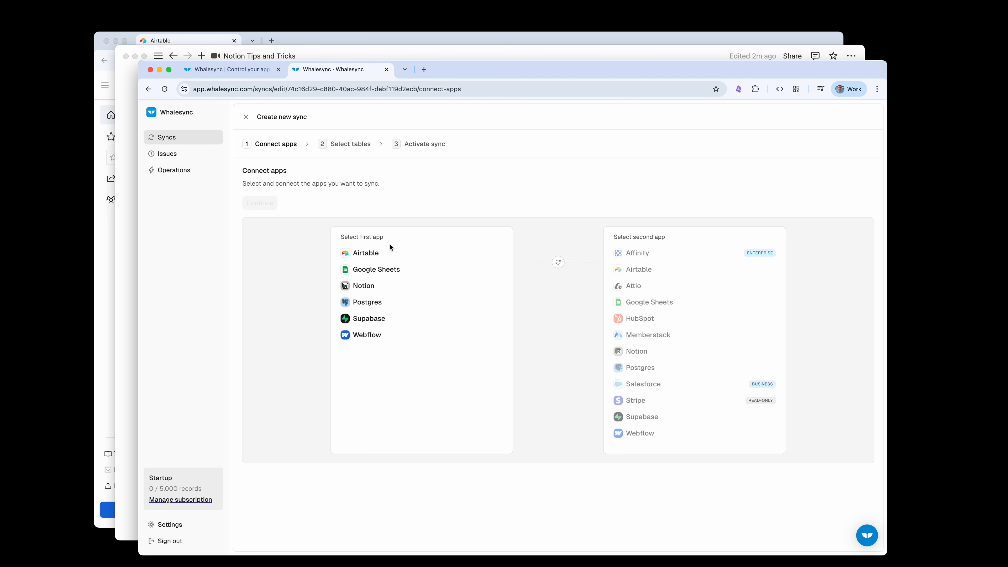
Choose Notion as the first app of the new sync and authorize Whalesync up to the page selection
{"action": "left_click", "coordinate": [361, 286]}
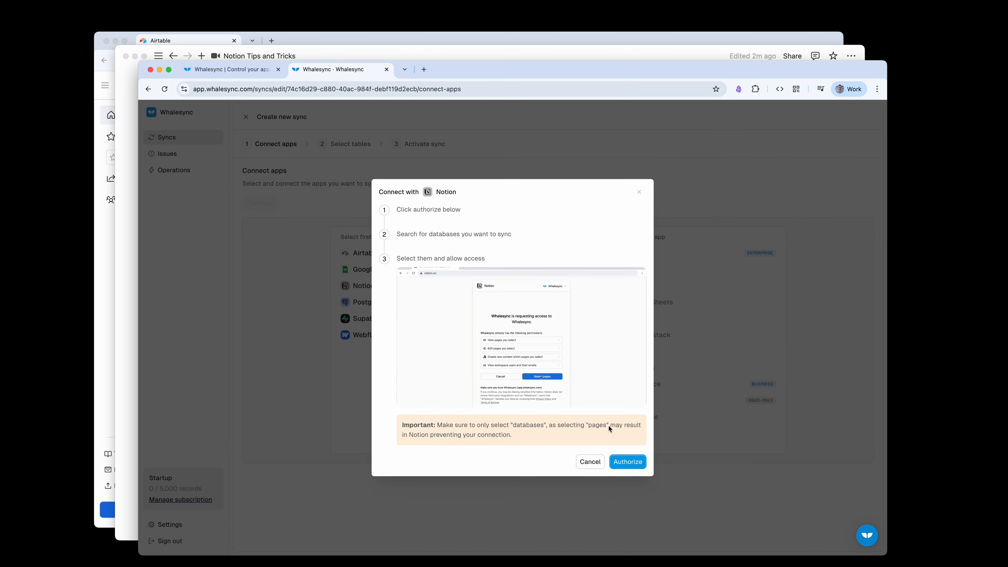
{"action": "left_click", "coordinate": [627, 463]}
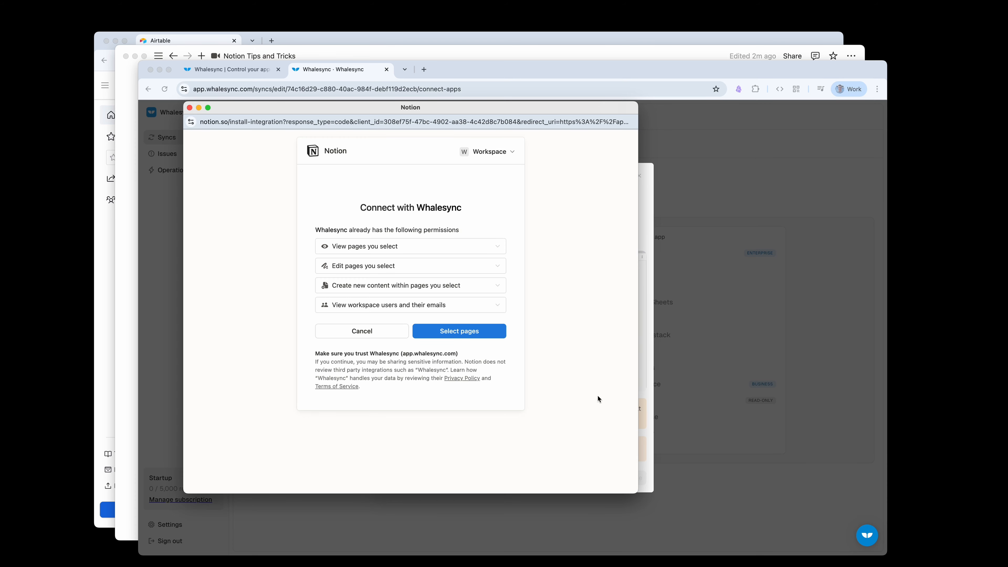
{"action": "left_click", "coordinate": [469, 336]}
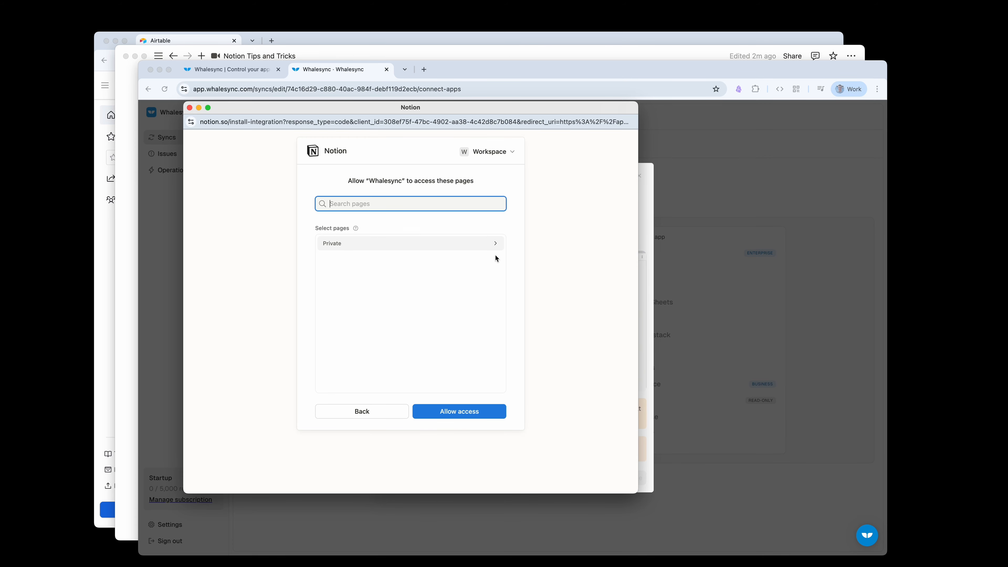
Allow Whalesync access to the private Notion Tips and Tricks page and save the Notion connection
{"action": "left_click", "coordinate": [515, 200]}
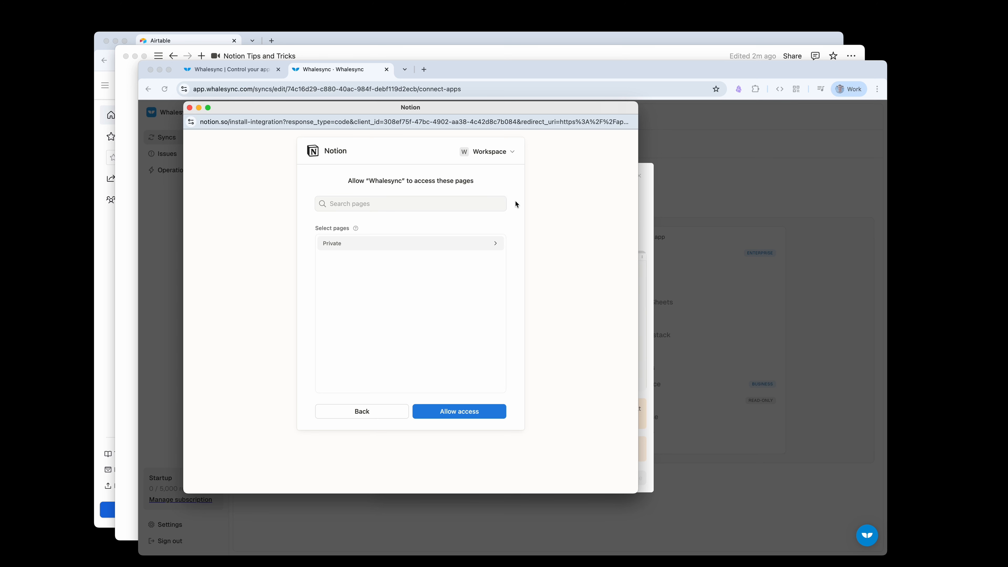
{"action": "left_click", "coordinate": [491, 242]}
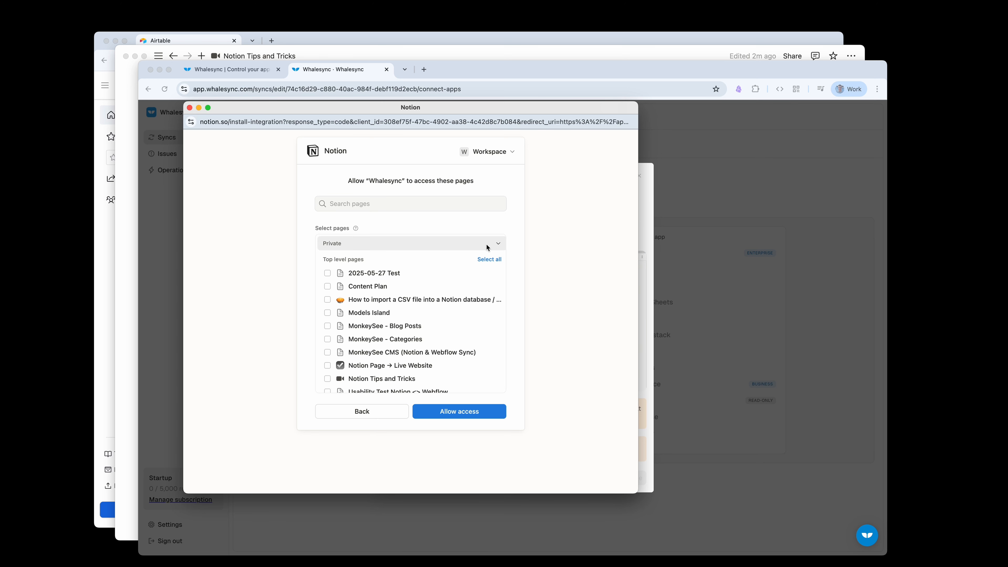
{"action": "left_click", "coordinate": [401, 379]}
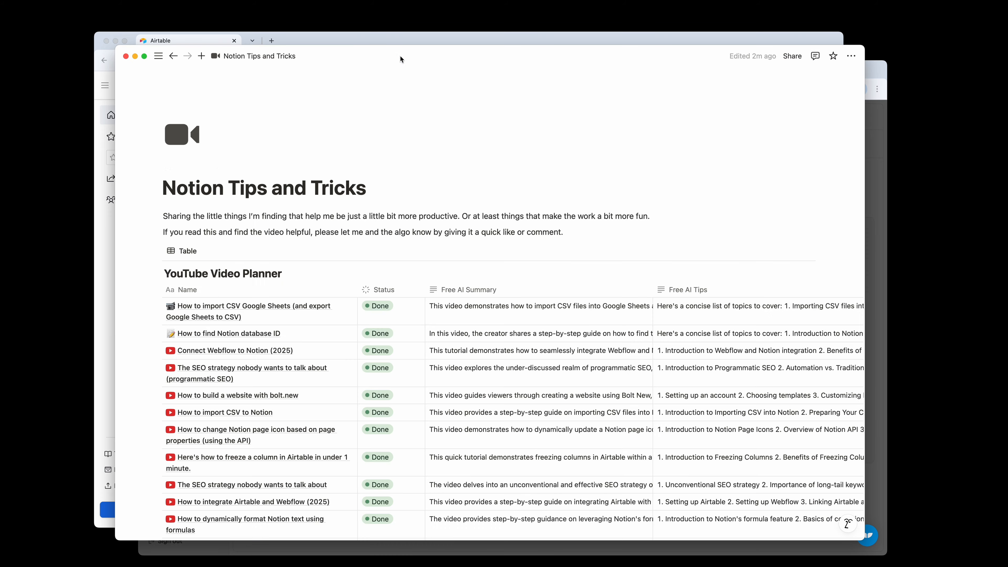
{"action": "left_click", "coordinate": [400, 56]}
{"action": "left_click", "coordinate": [876, 137]}
{"action": "key", "text": "super+grave"}
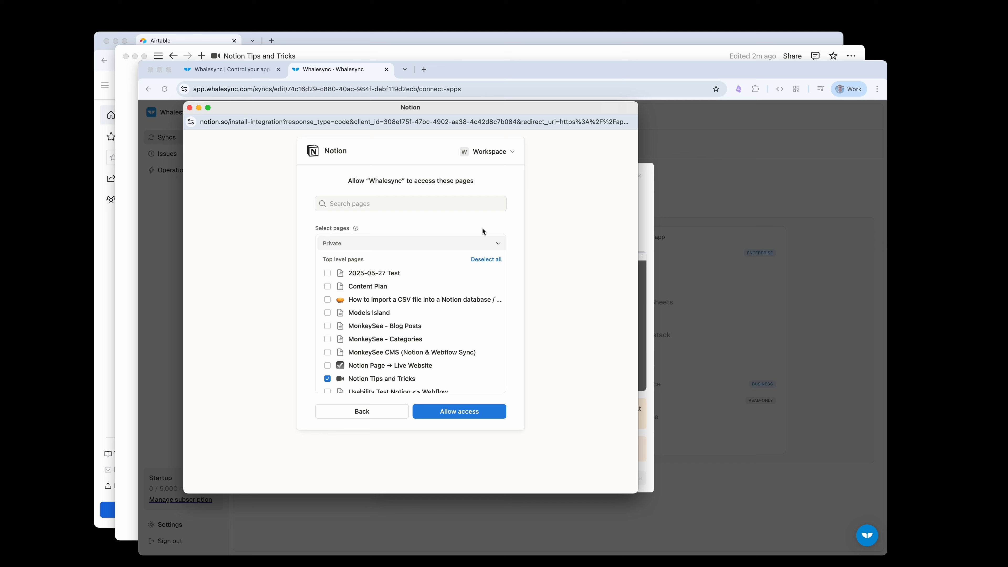
{"action": "left_click", "coordinate": [452, 411]}
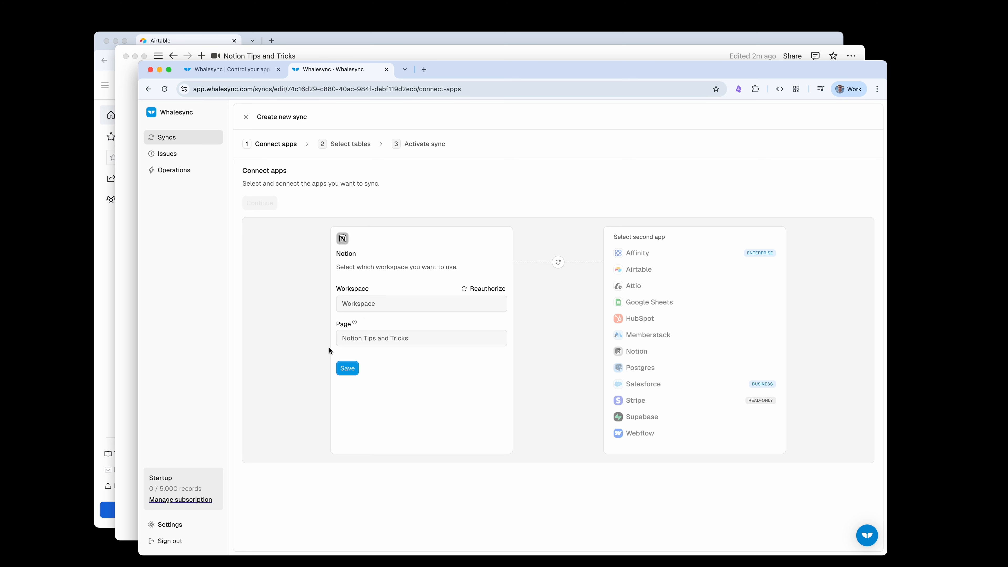
{"action": "left_click", "coordinate": [355, 369]}
Connect Airtable as the second app, granting Whalesync access to My Airtable Base only
{"action": "left_click", "coordinate": [649, 269]}
{"action": "left_click", "coordinate": [621, 445]}
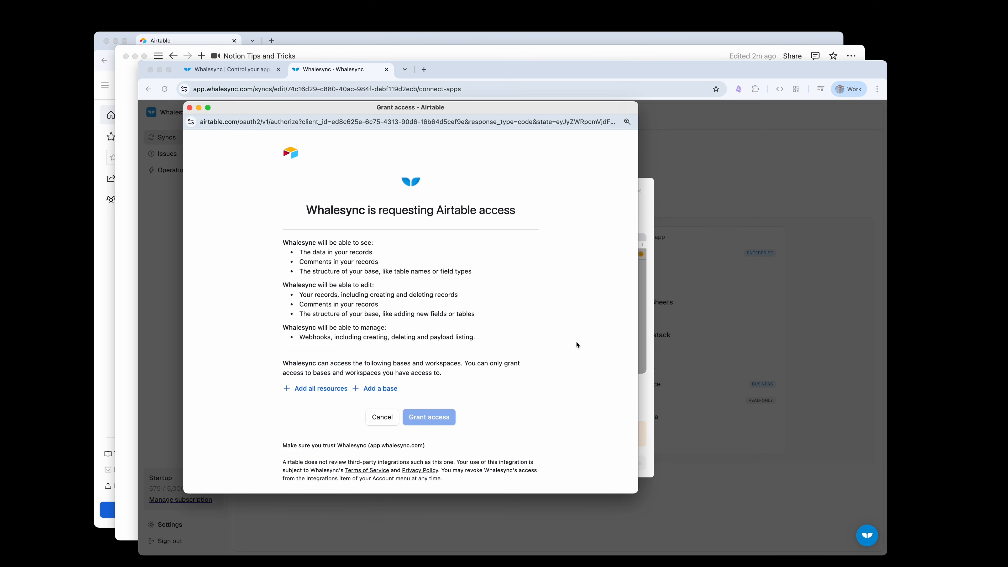
{"action": "left_click", "coordinate": [384, 389]}
{"action": "scroll", "coordinate": [424, 373], "scroll_direction": "down", "scroll_amount": 3}
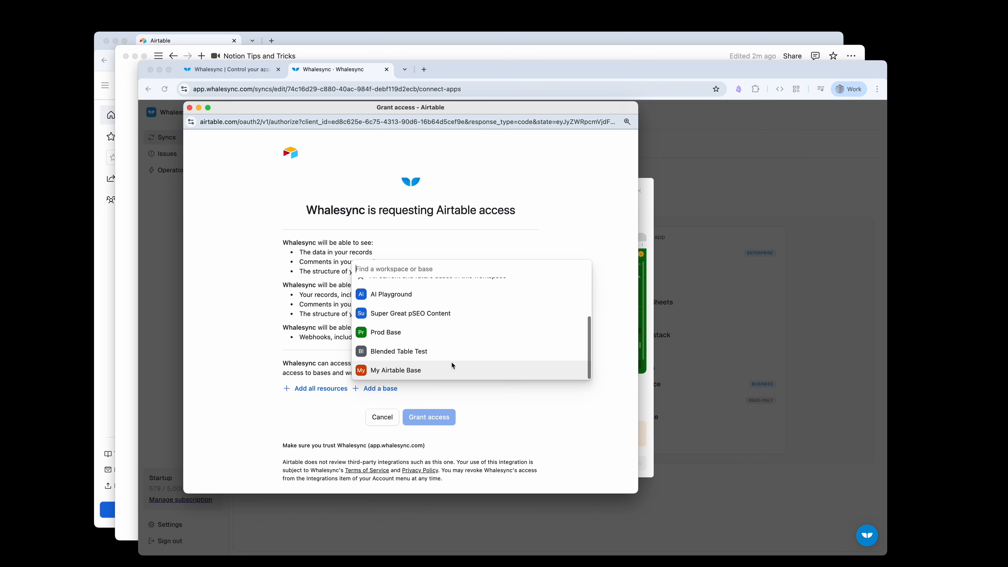
{"action": "left_click", "coordinate": [408, 371]}
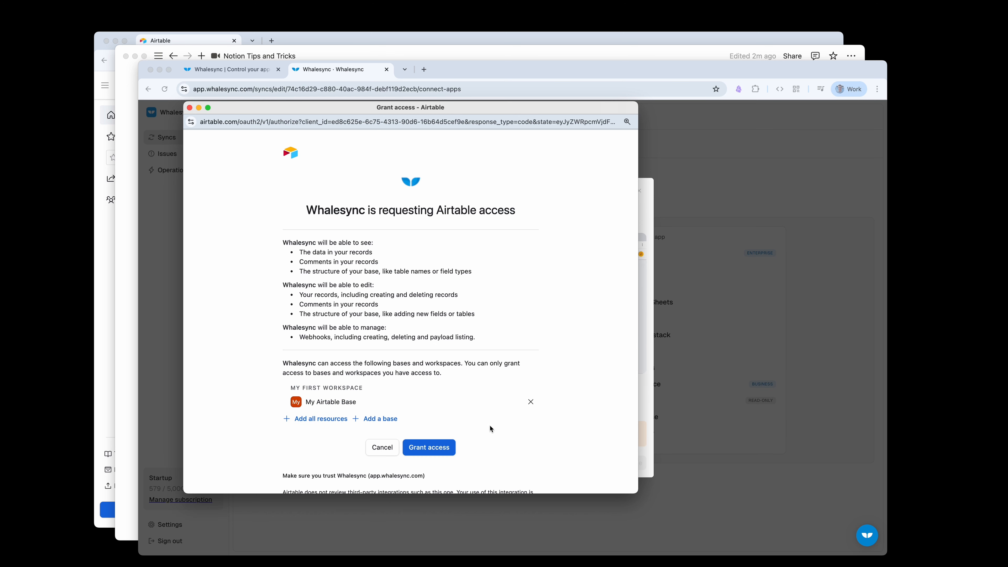
{"action": "left_click", "coordinate": [437, 449]}
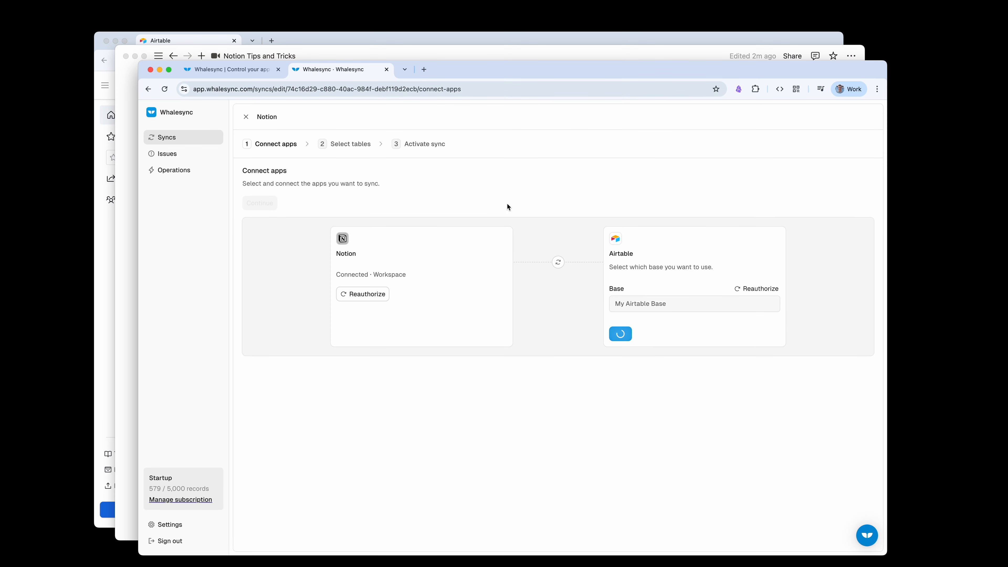
Switch to Airtable, open My Airtable Base and view its Google Analytics report and Mockery tables
{"action": "left_click", "coordinate": [486, 45]}
{"action": "left_click", "coordinate": [346, 269]}
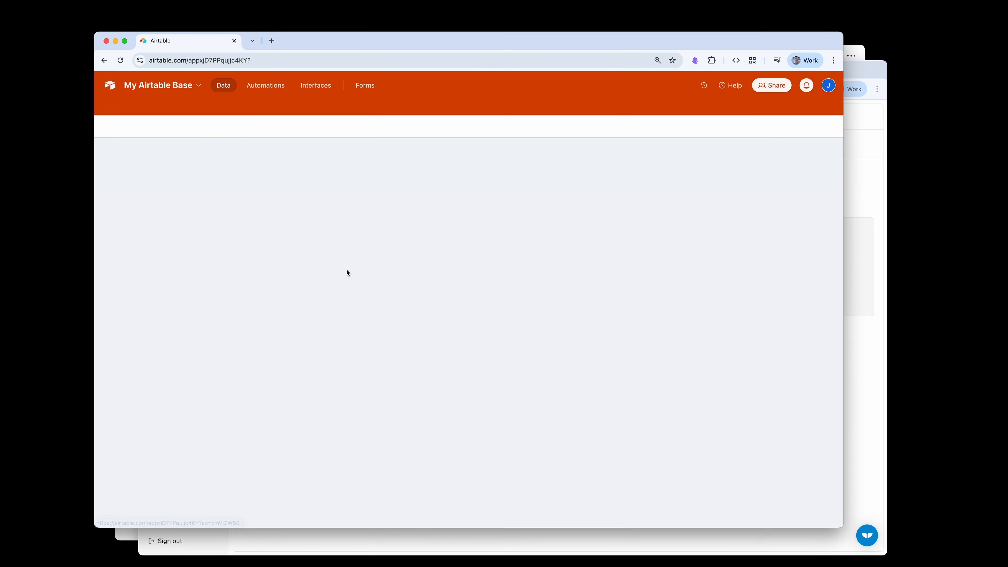
{"action": "left_click", "coordinate": [174, 110]}
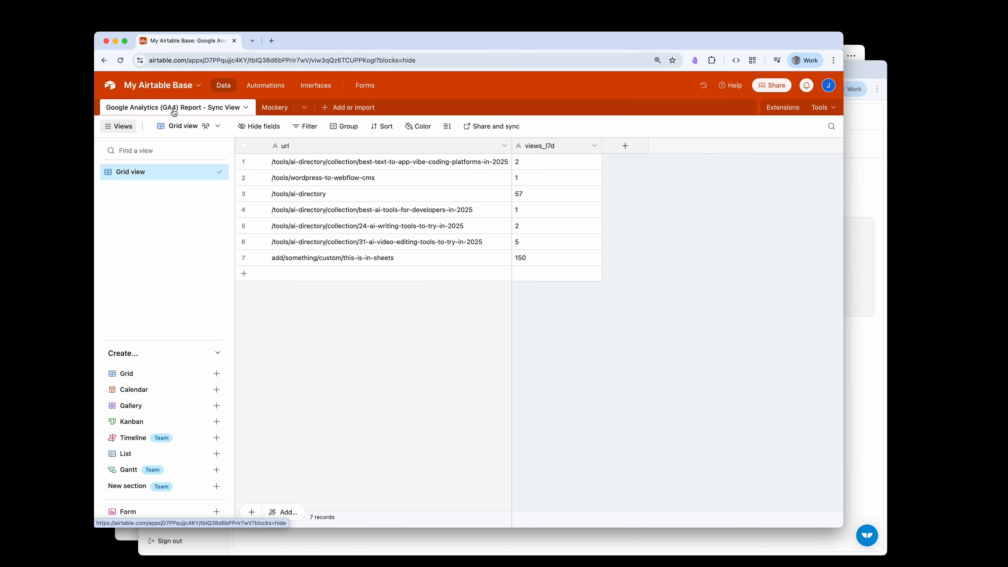
{"action": "left_click", "coordinate": [268, 108]}
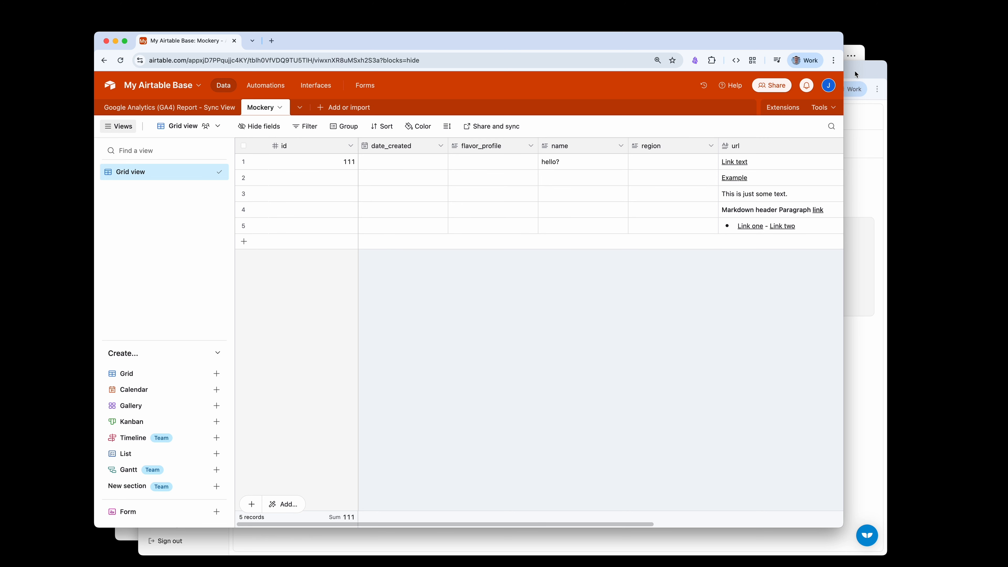
Delete the Google Analytics (GA4) Report - Sync View table from the base
{"action": "left_click", "coordinate": [156, 111]}
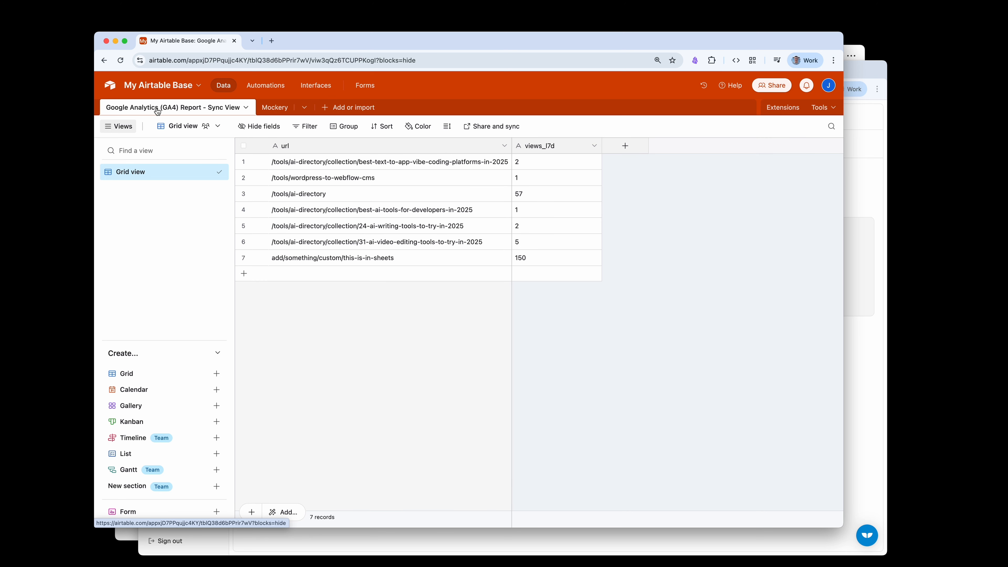
{"action": "left_click", "coordinate": [244, 107]}
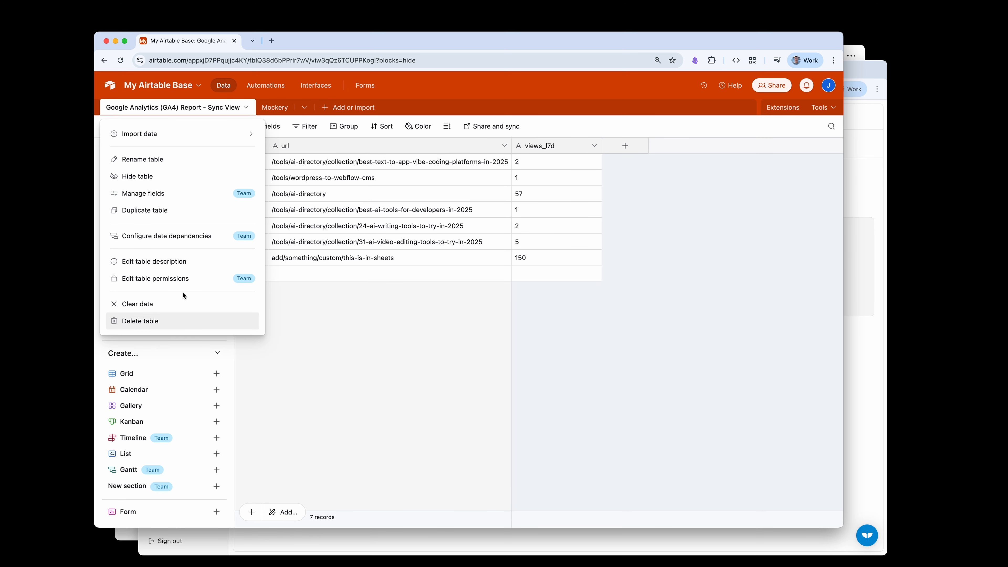
{"action": "left_click", "coordinate": [183, 320]}
{"action": "left_click", "coordinate": [201, 183]}
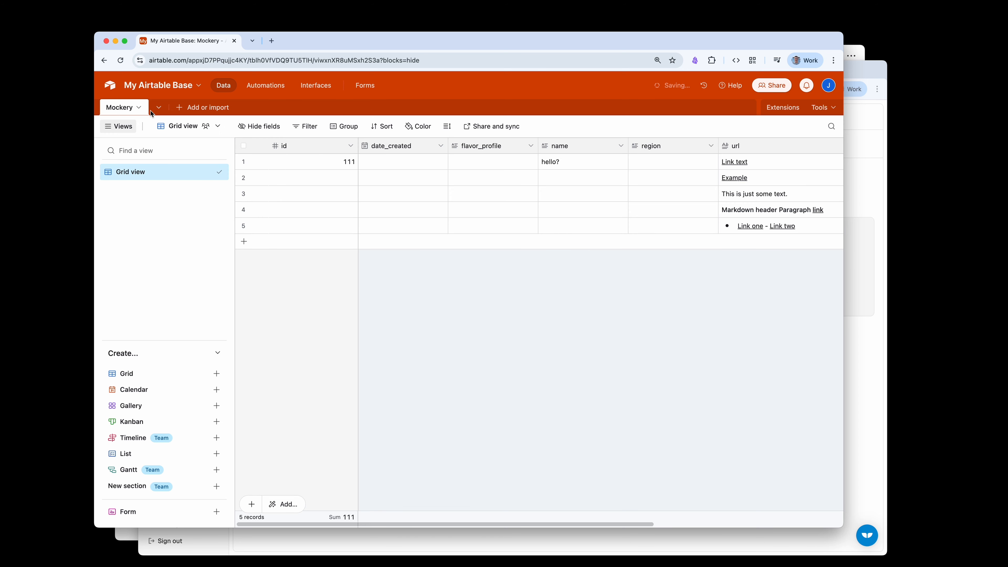
Try to delete the Mockery table from the base
{"action": "left_click", "coordinate": [140, 107]}
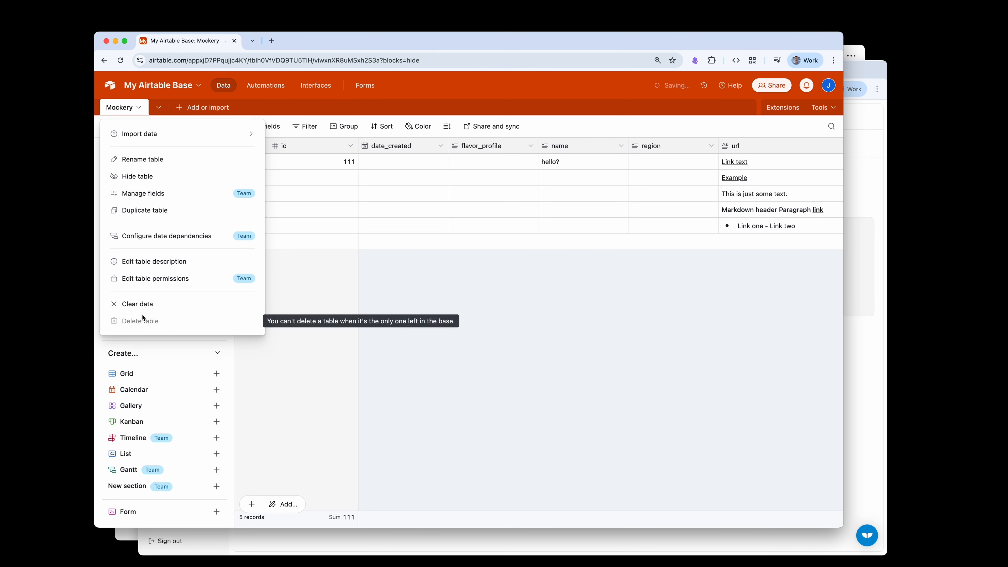
{"action": "left_click", "coordinate": [373, 303]}
Switch back to Whalesync and continue the Notion and Airtable sync to table selection
{"action": "left_click", "coordinate": [862, 71]}
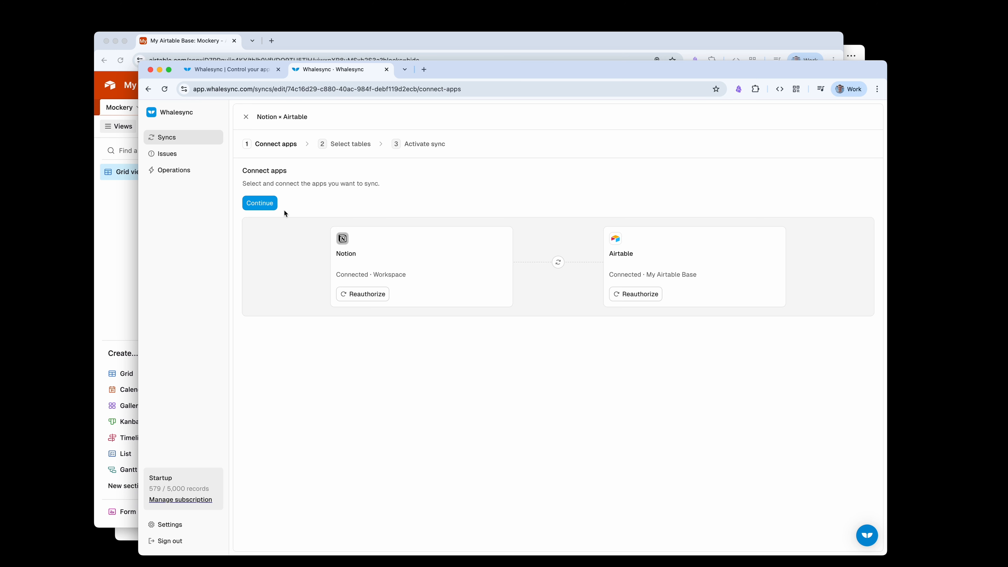
{"action": "left_click", "coordinate": [261, 204]}
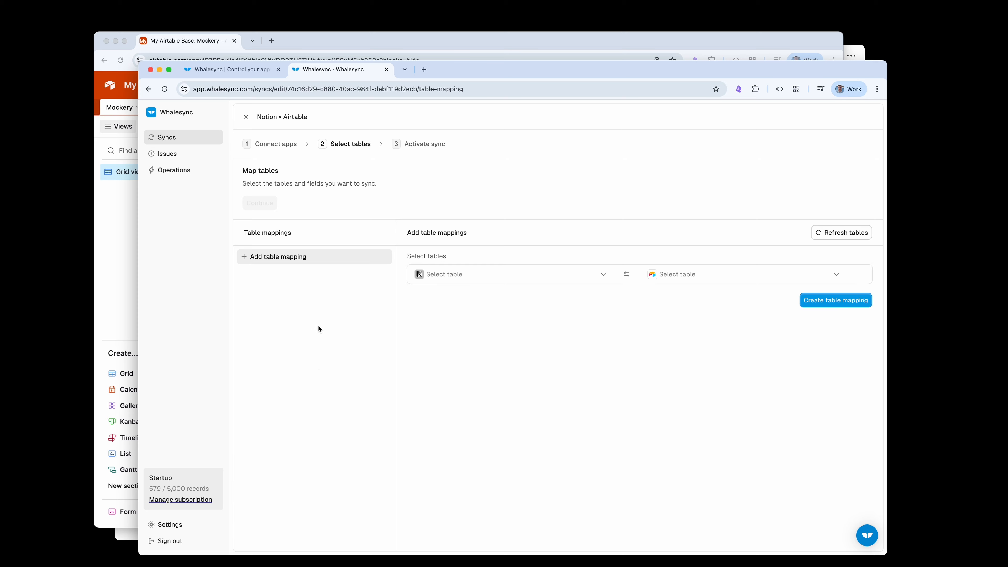
Look over the Notion video planner page and the Airtable Mockery table, and return to Whalesync's table mapping
{"action": "key", "text": "super+grave"}
{"action": "key", "text": "super+grave"}
{"action": "key", "text": "super+Tab"}
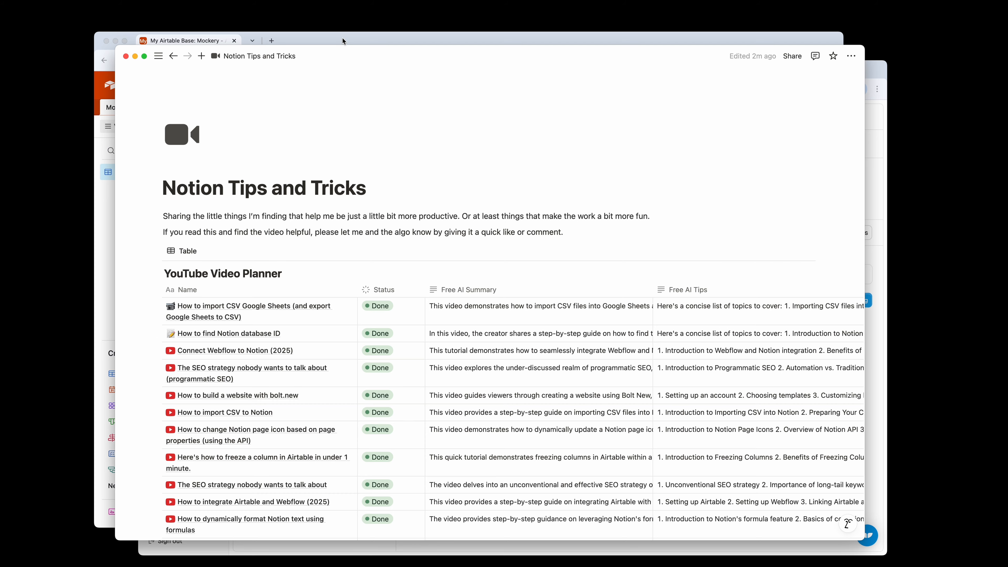
{"action": "left_click", "coordinate": [330, 38]}
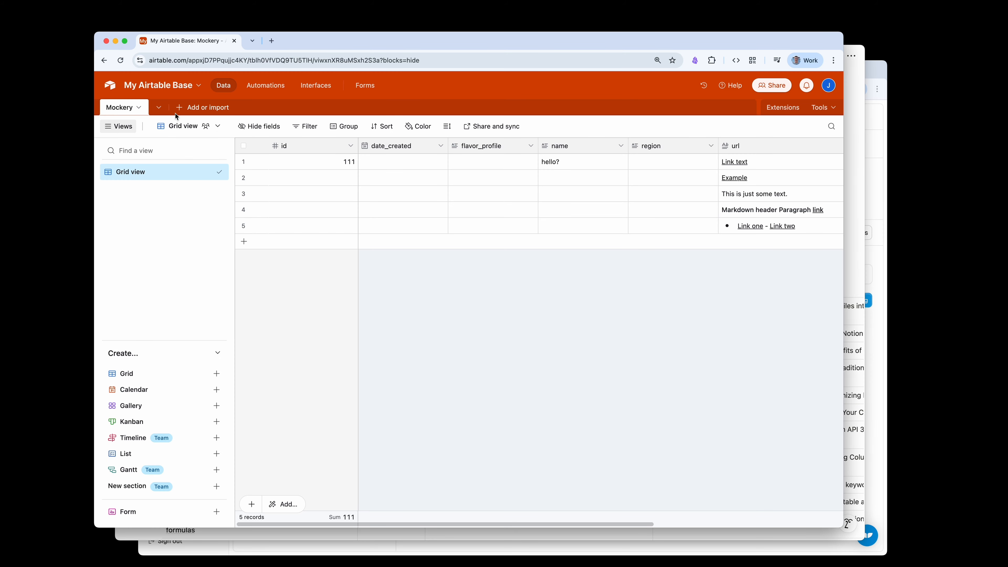
{"action": "left_click", "coordinate": [871, 81]}
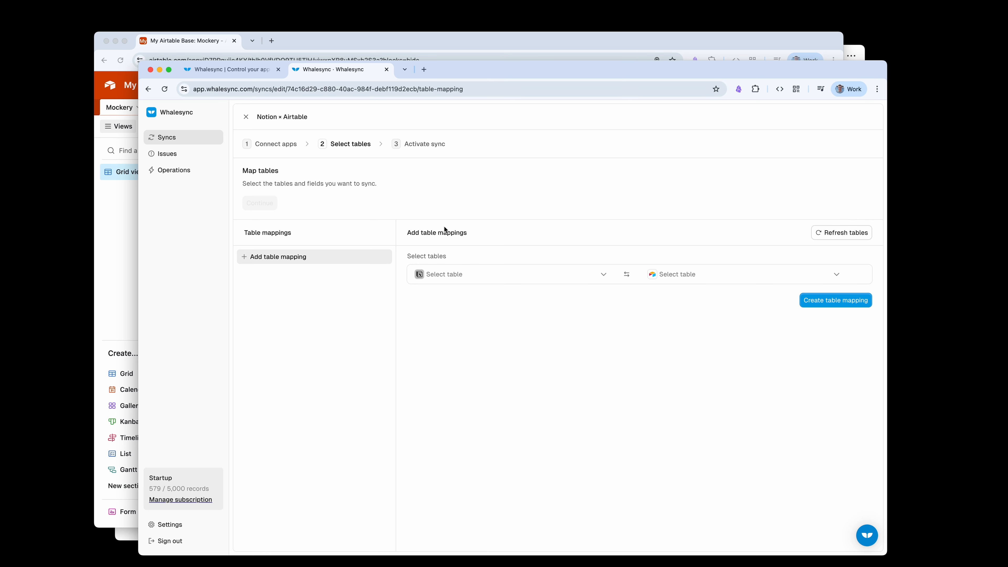
{"action": "left_click", "coordinate": [123, 233]}
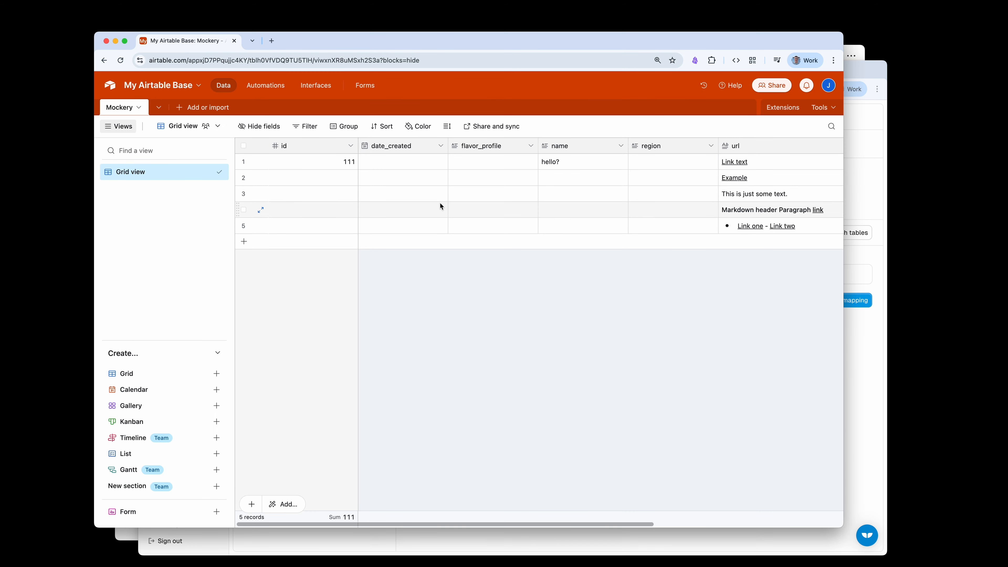
{"action": "left_click", "coordinate": [868, 68]}
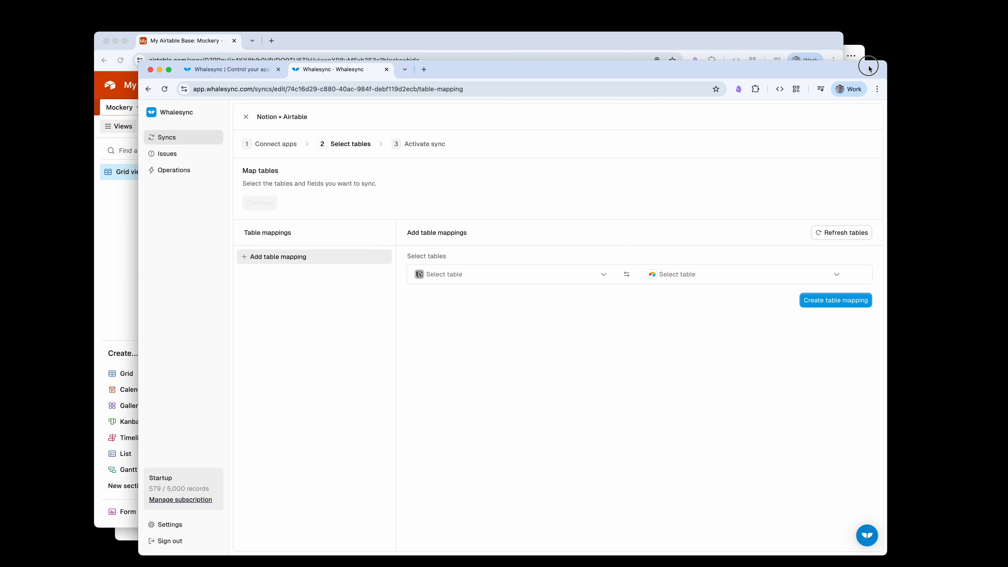
Map Notion's YouTube Video Planner table to a new Airtable table and create the table mapping
{"action": "left_click", "coordinate": [532, 273]}
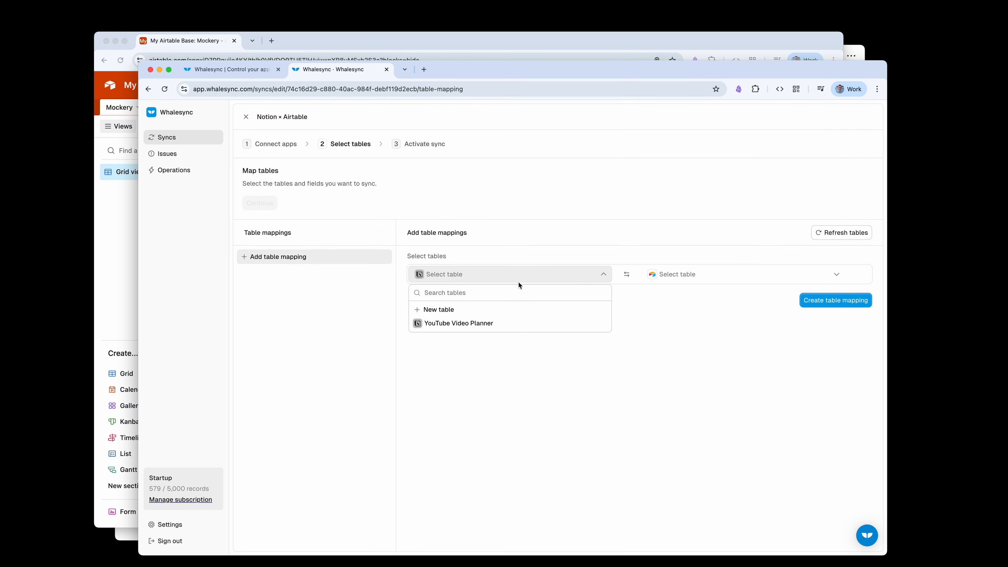
{"action": "left_click", "coordinate": [480, 324]}
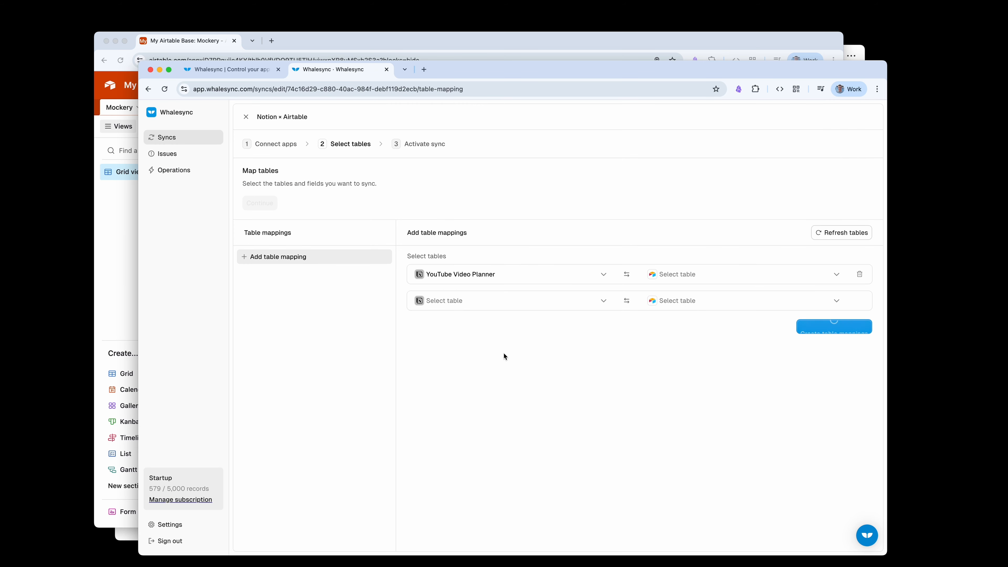
{"action": "left_click", "coordinate": [558, 281]}
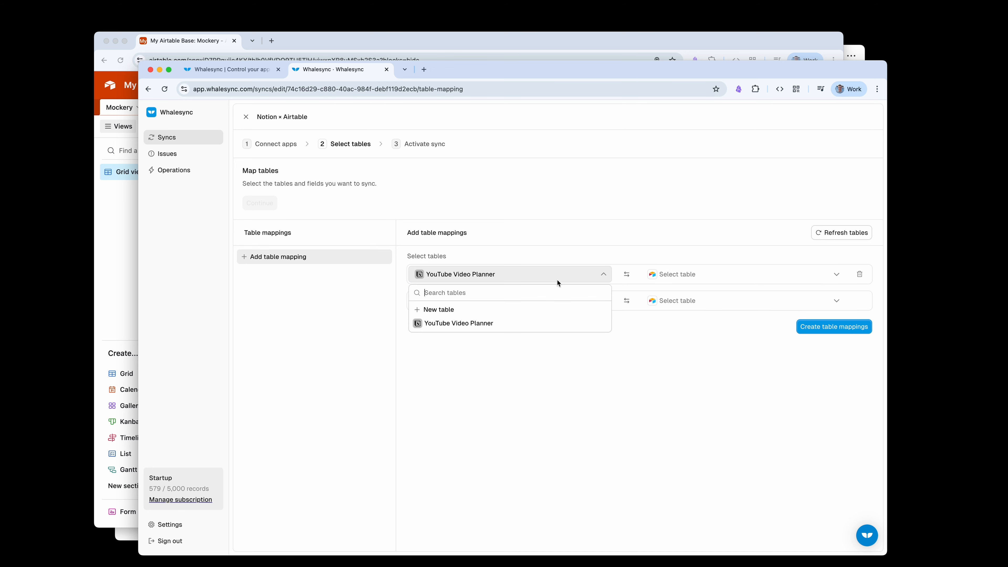
{"action": "left_click", "coordinate": [631, 358]}
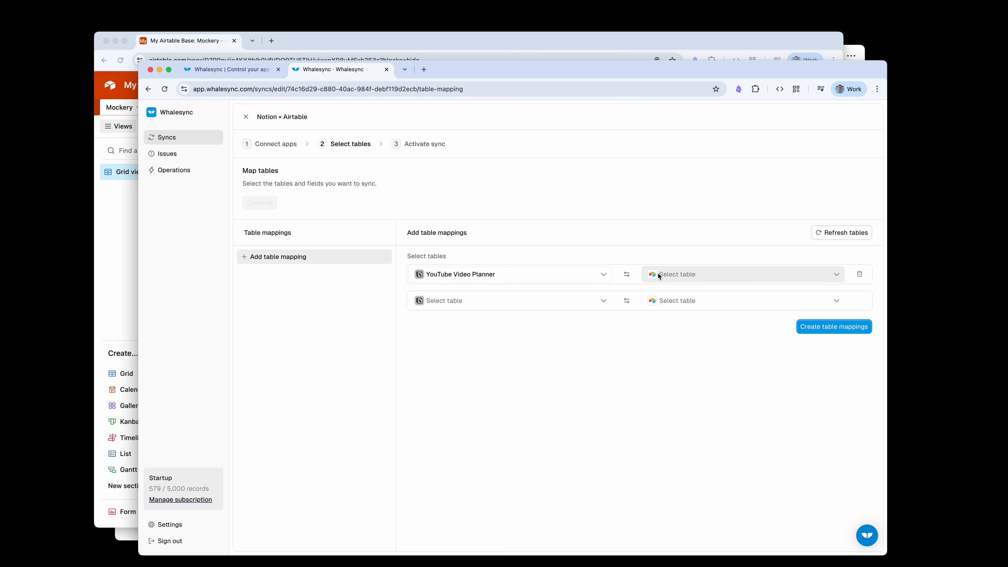
{"action": "left_click", "coordinate": [663, 276]}
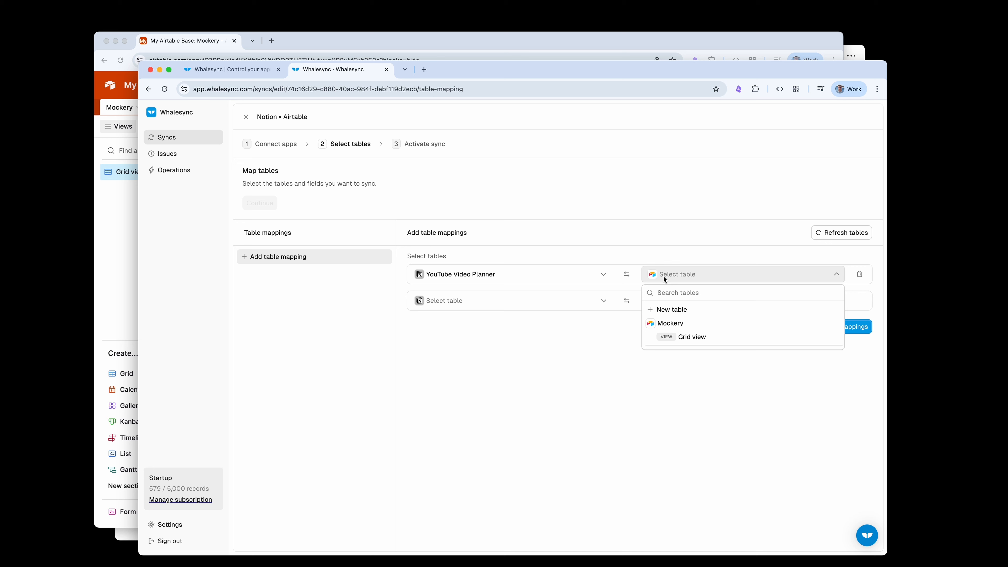
{"action": "left_click", "coordinate": [672, 309]}
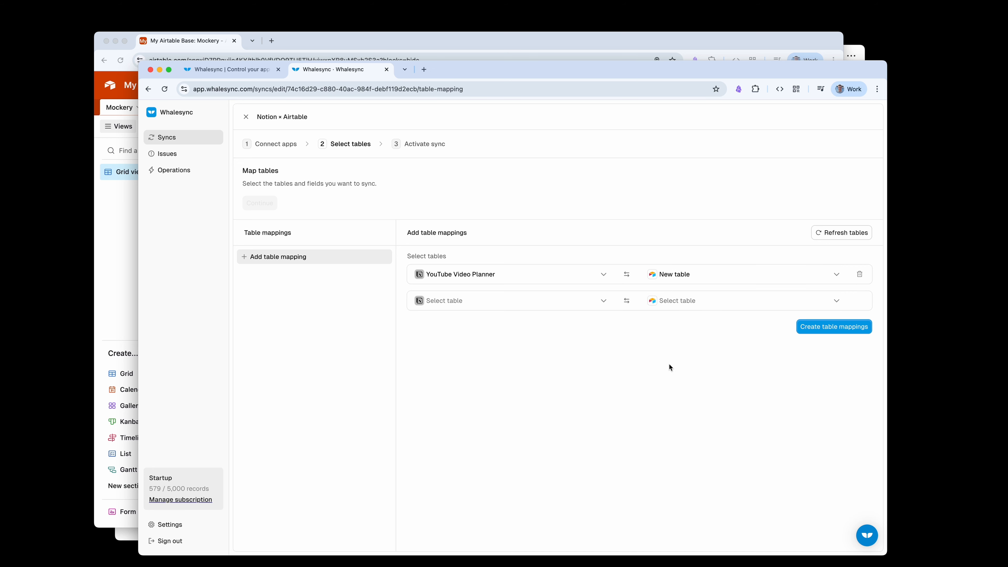
{"action": "left_click", "coordinate": [823, 331]}
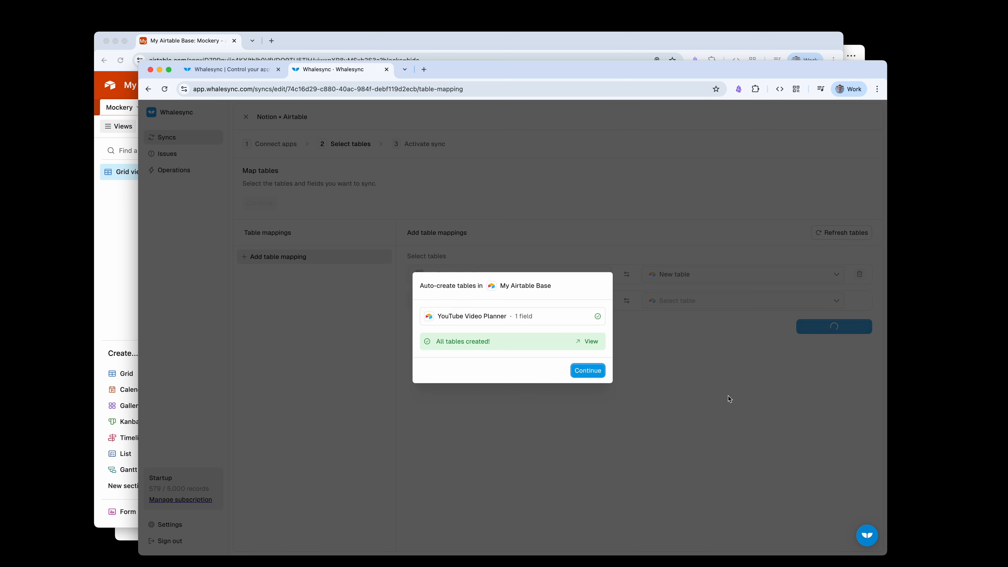
{"action": "left_click", "coordinate": [597, 373]}
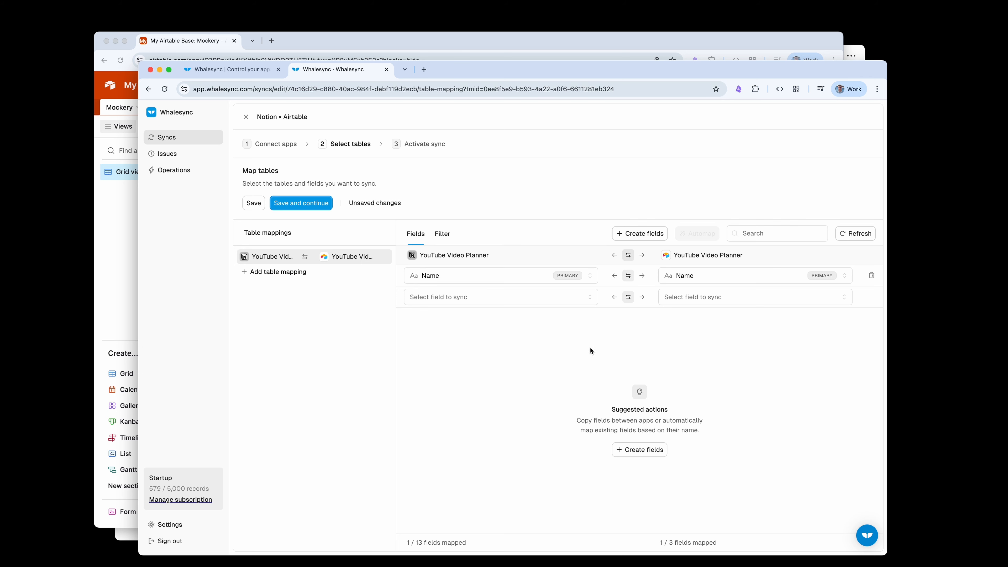
Look over the new YouTube Video Planner table in Airtable and its Notion source database, and return to Whalesync's field mapping
{"action": "left_click", "coordinate": [418, 43]}
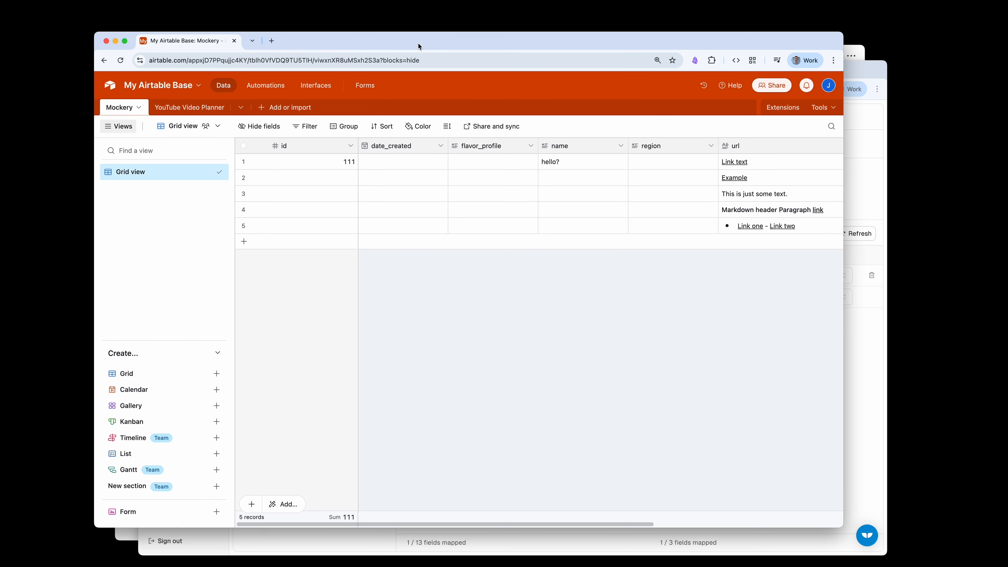
{"action": "left_click", "coordinate": [175, 112]}
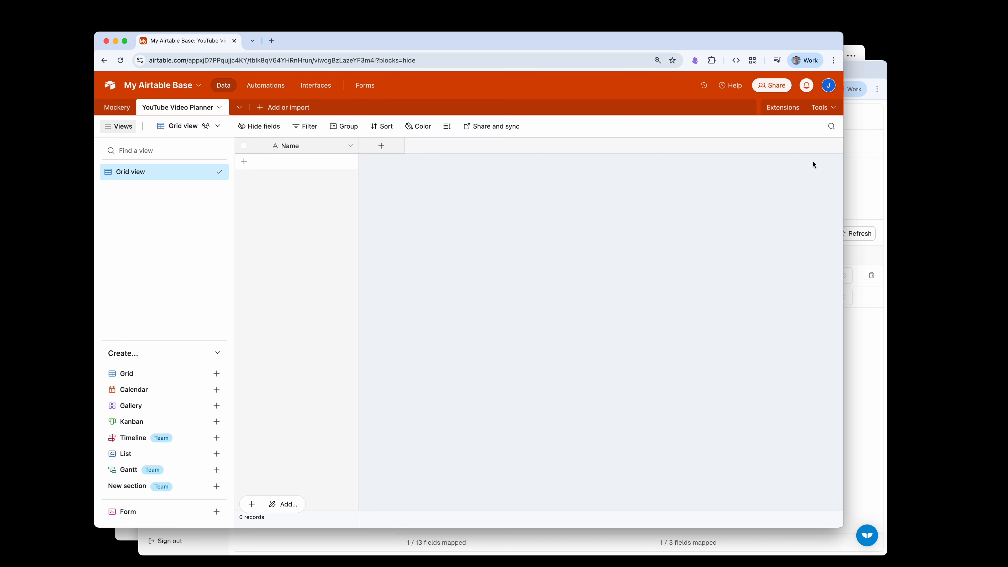
{"action": "left_click", "coordinate": [866, 79]}
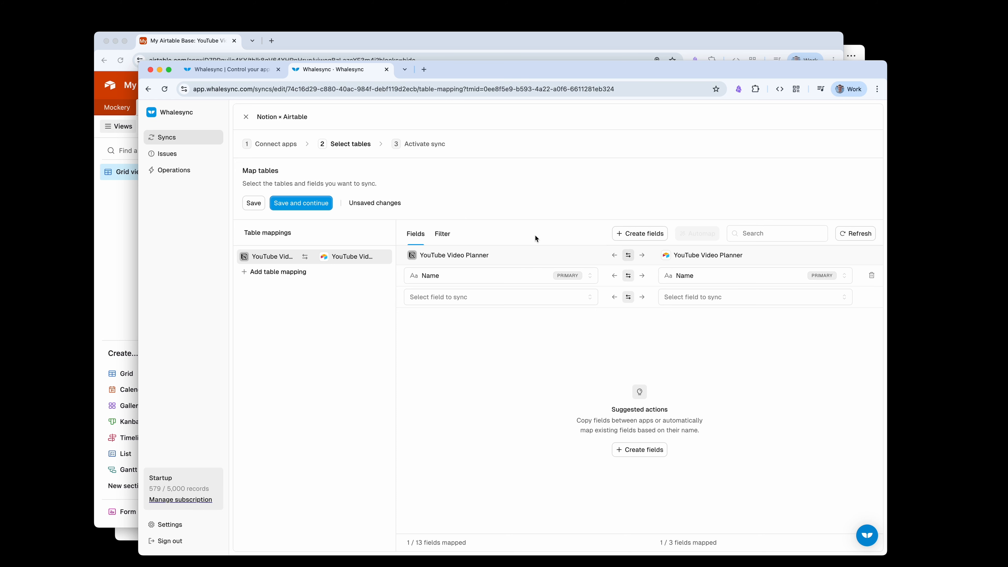
{"action": "key", "text": "super+Tab"}
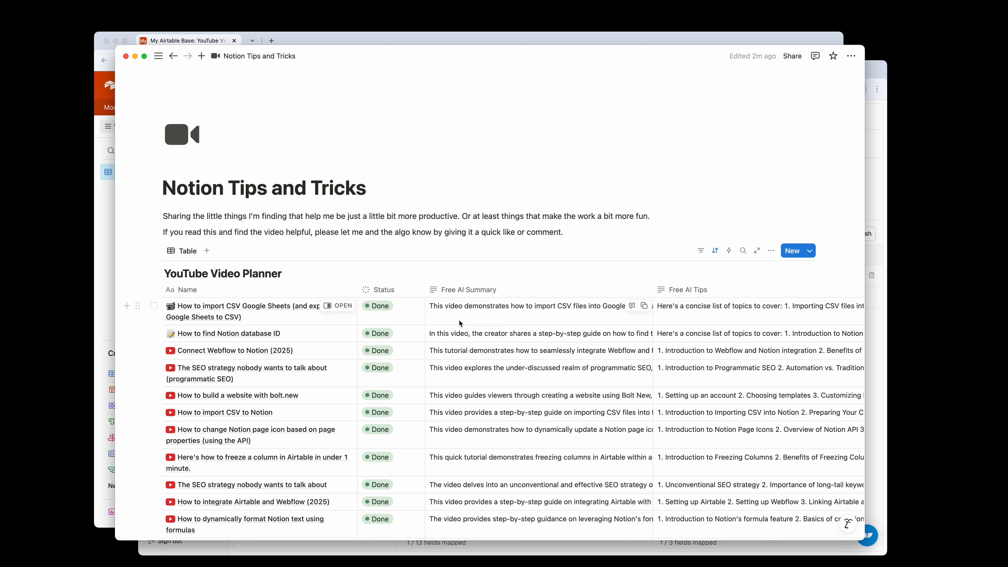
{"action": "left_click", "coordinate": [881, 69]}
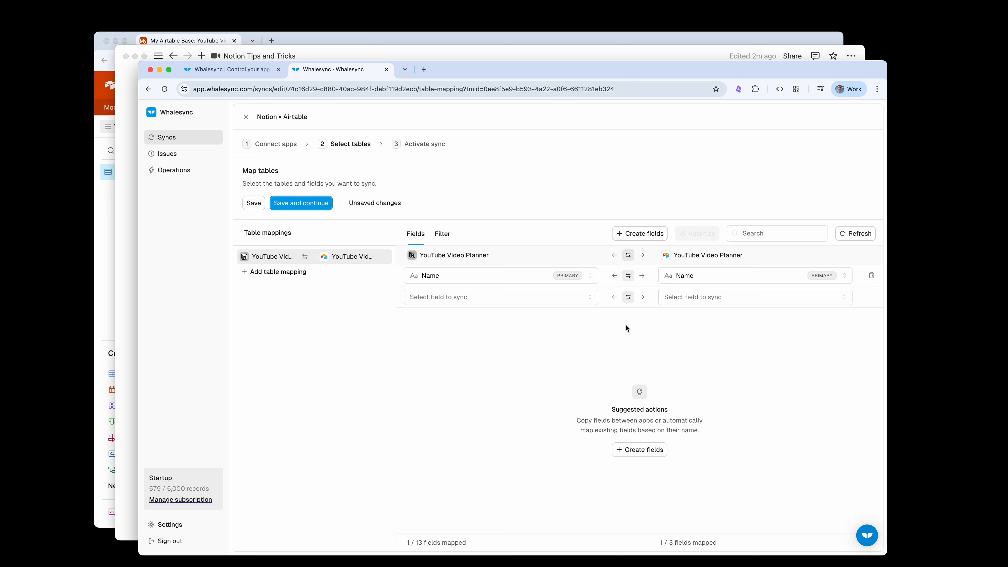
Try both one-way sync directions on the YouTube Video Planner mapping and return it to two-way
{"action": "left_click", "coordinate": [641, 254]}
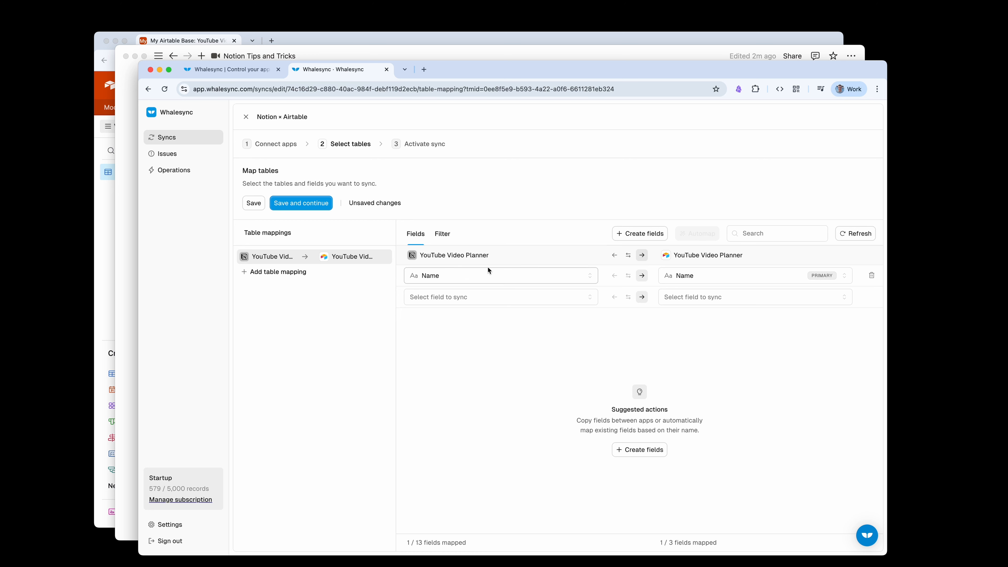
{"action": "left_click", "coordinate": [614, 255]}
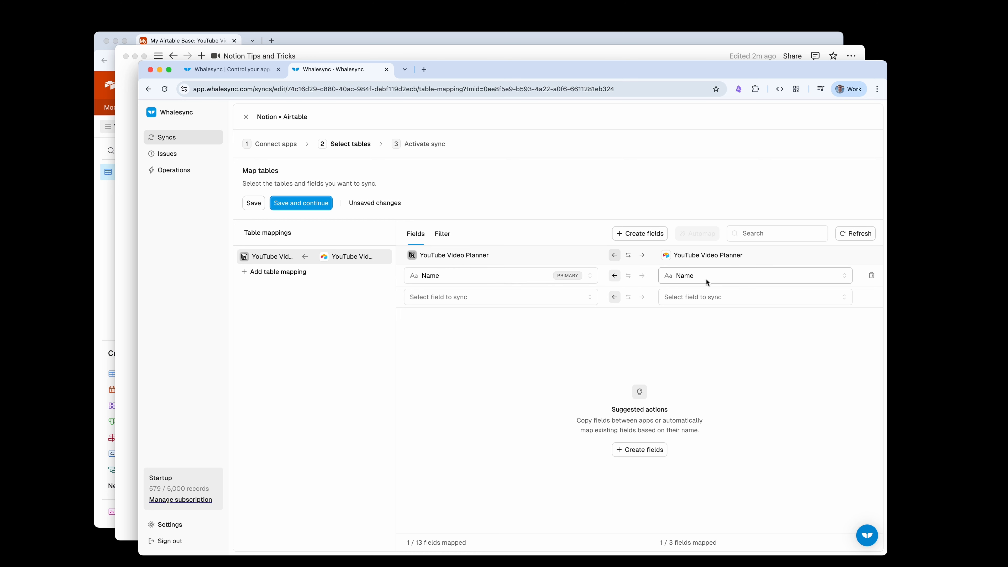
{"action": "left_click", "coordinate": [628, 255]}
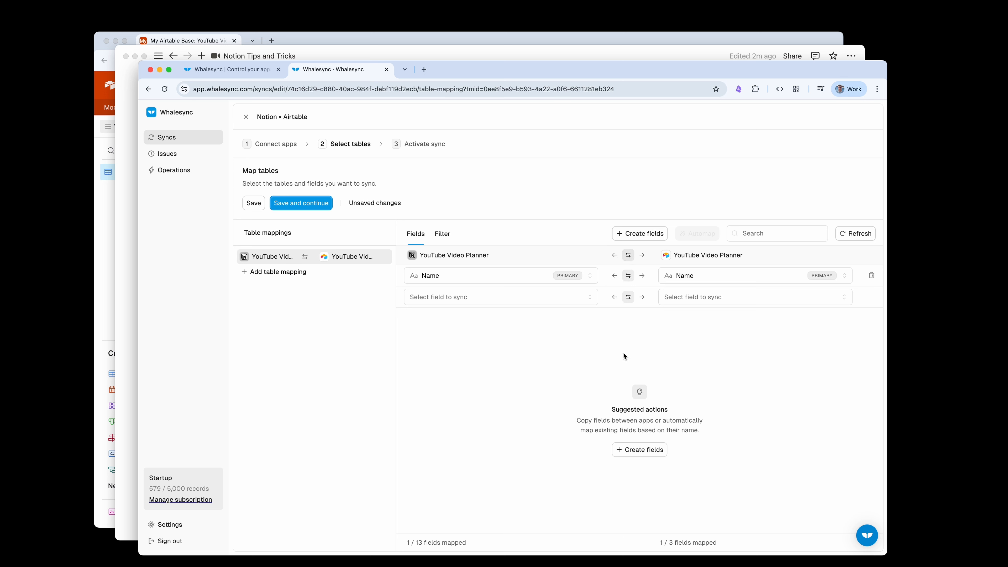
Copy all Notion fields to Airtable except Notion Record ID, Page Content and Sheets Formula
{"action": "left_click", "coordinate": [640, 234]}
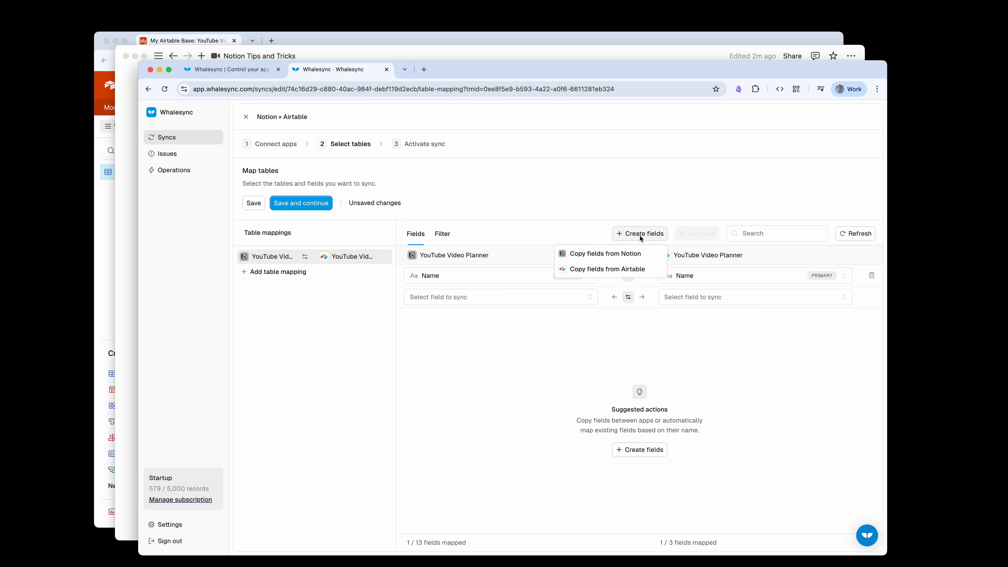
{"action": "left_click", "coordinate": [593, 255]}
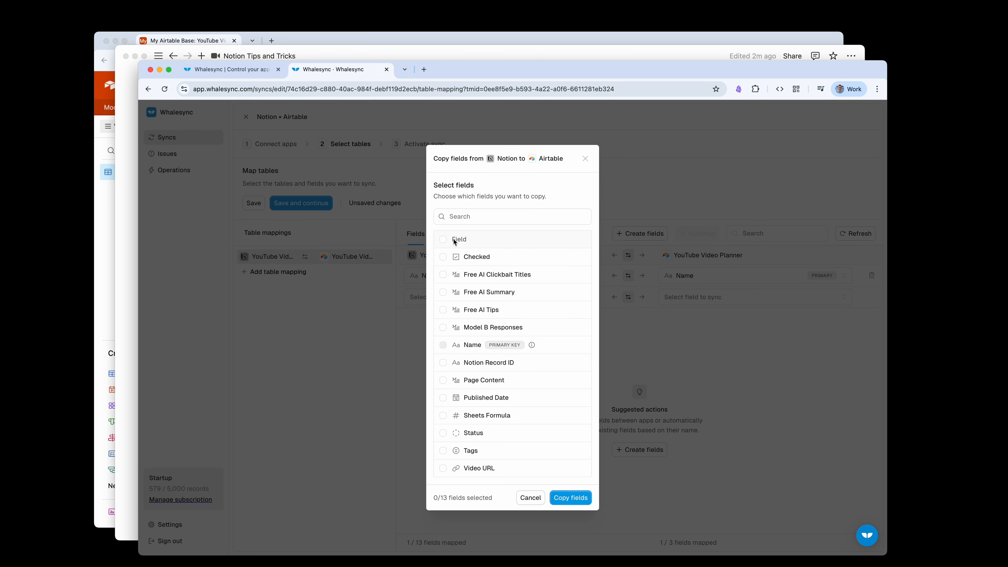
{"action": "left_click", "coordinate": [445, 239]}
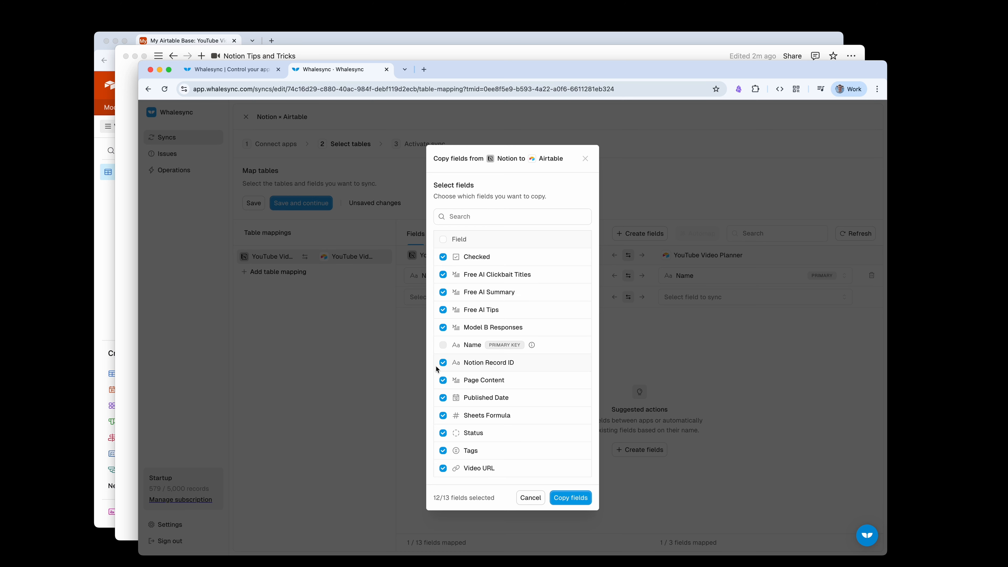
{"action": "left_click", "coordinate": [443, 363]}
{"action": "left_click", "coordinate": [443, 381]}
{"action": "left_click", "coordinate": [443, 415]}
{"action": "left_click", "coordinate": [570, 500]}
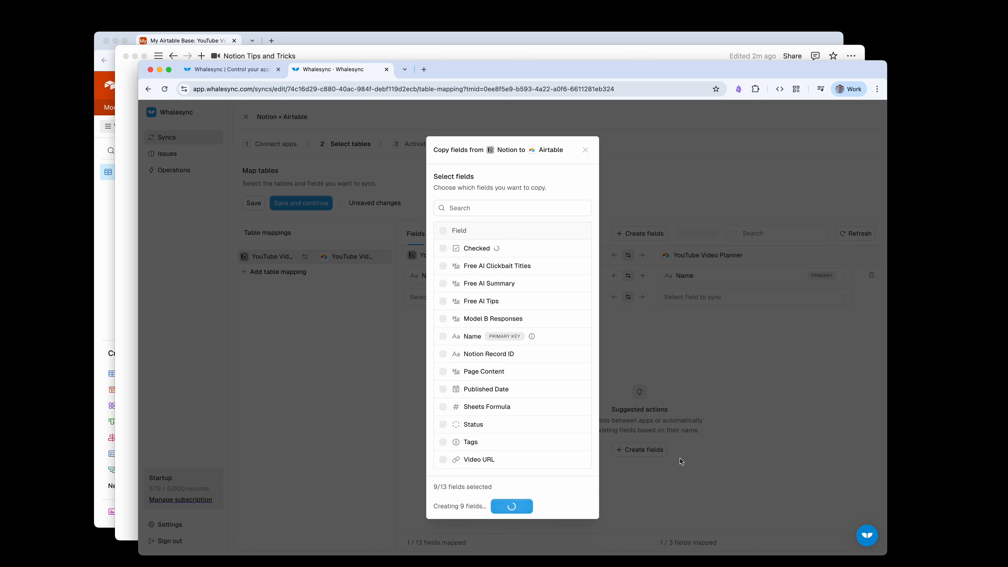
Check the copied columns in Airtable, and examine the Notion database's columns and the available property types
{"action": "left_click", "coordinate": [408, 36]}
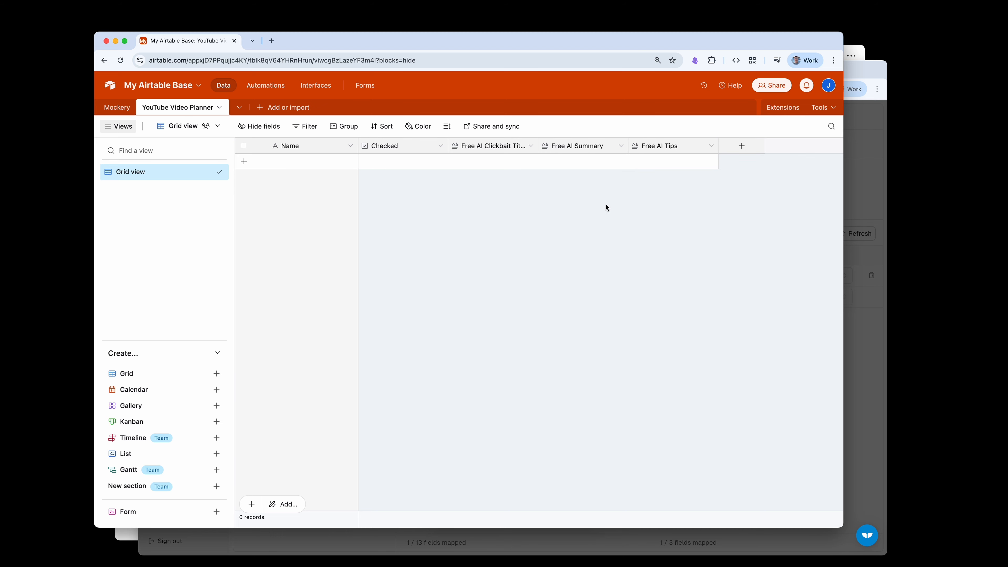
{"action": "left_click", "coordinate": [863, 71]}
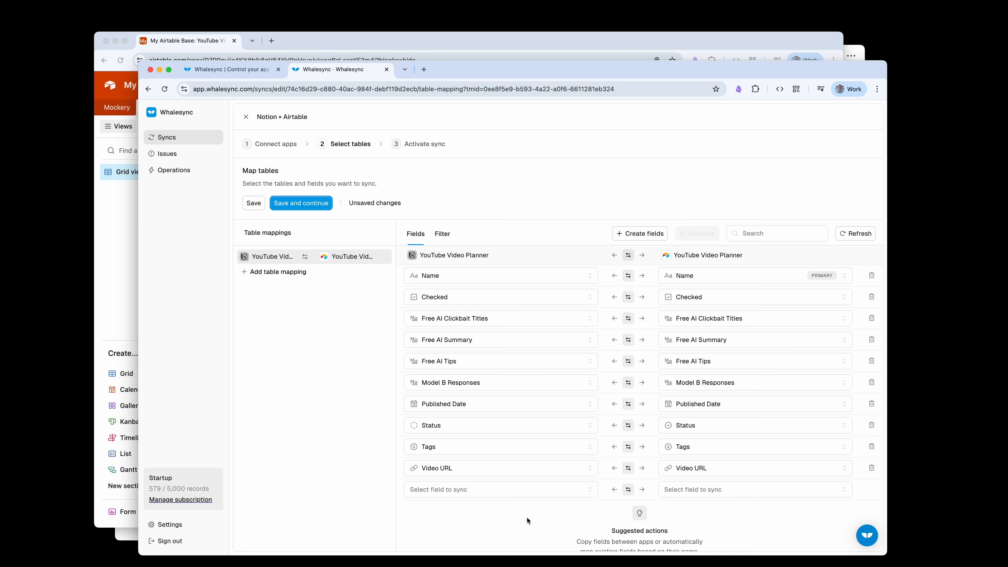
{"action": "key", "text": "super+Tab"}
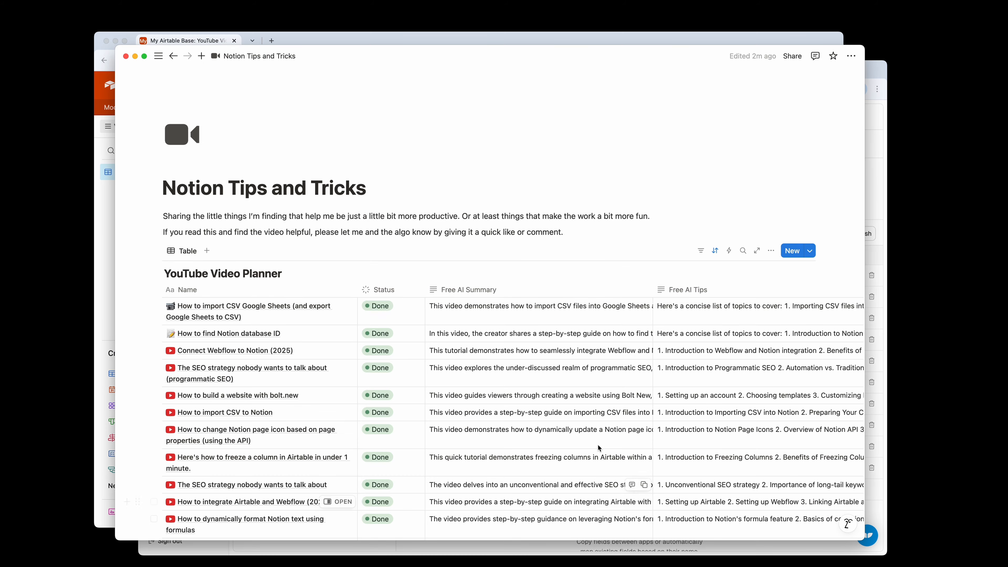
{"action": "scroll", "coordinate": [697, 397], "scroll_direction": "right", "scroll_amount": 5}
{"action": "scroll", "coordinate": [706, 391], "scroll_direction": "right", "scroll_amount": 3}
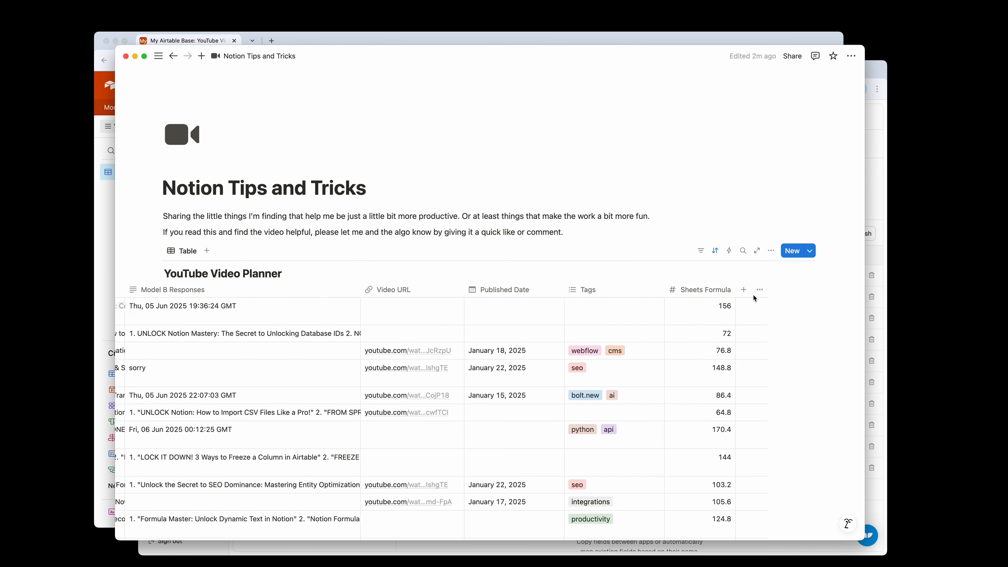
{"action": "left_click", "coordinate": [745, 290]}
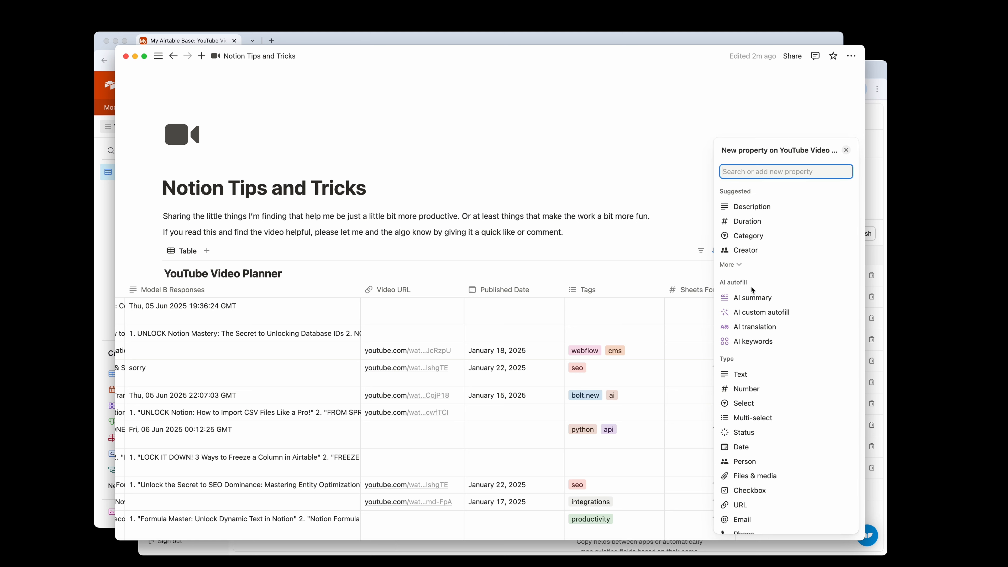
{"action": "scroll", "coordinate": [794, 436], "scroll_direction": "down", "scroll_amount": 3}
{"action": "scroll", "coordinate": [786, 449], "scroll_direction": "down", "scroll_amount": 2}
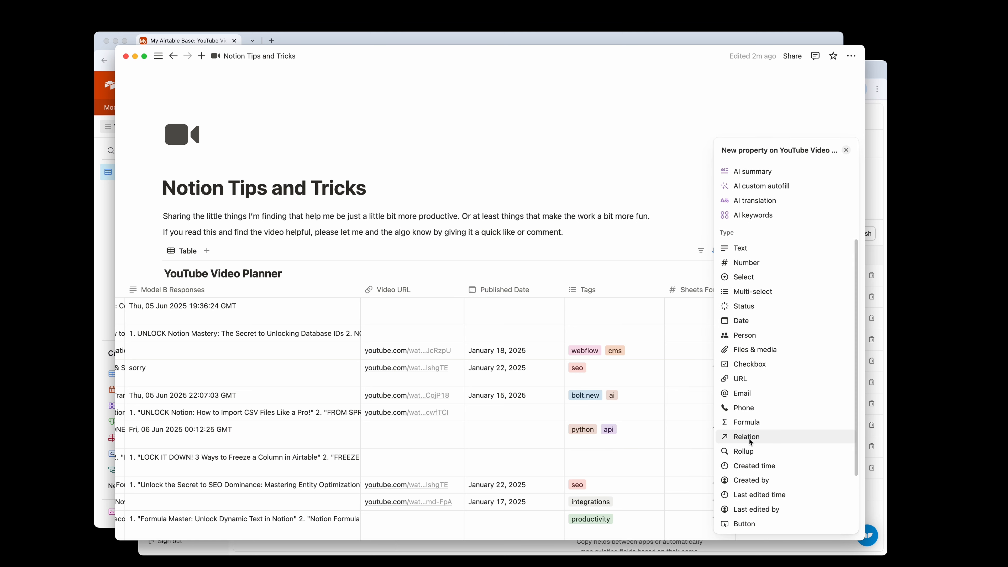
{"action": "left_click", "coordinate": [683, 160]}
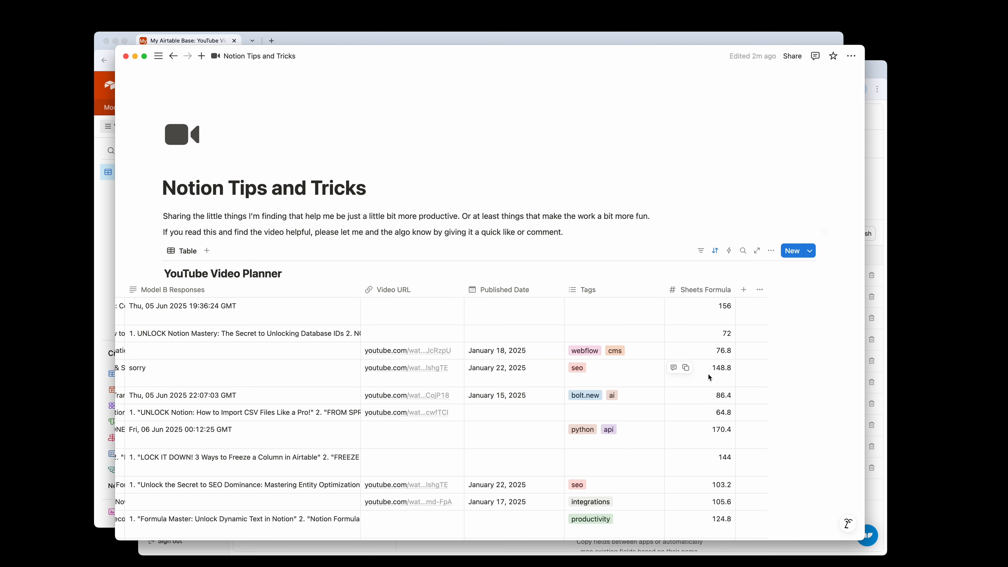
{"action": "scroll", "coordinate": [675, 369], "scroll_direction": "left", "scroll_amount": 10}
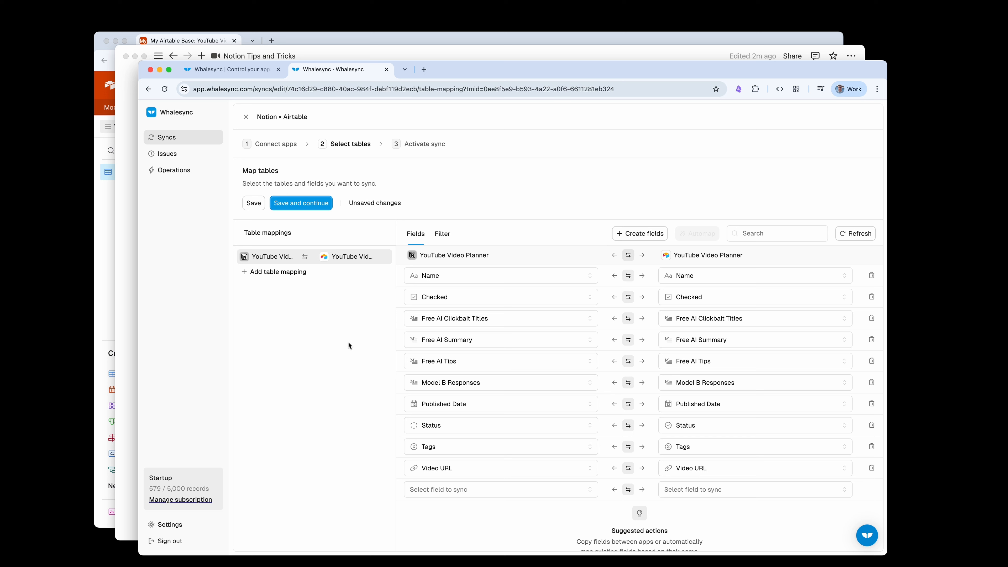
Save the table mapping and activate the Notion and Airtable sync, accepting the activation notes
{"action": "left_click", "coordinate": [308, 206]}
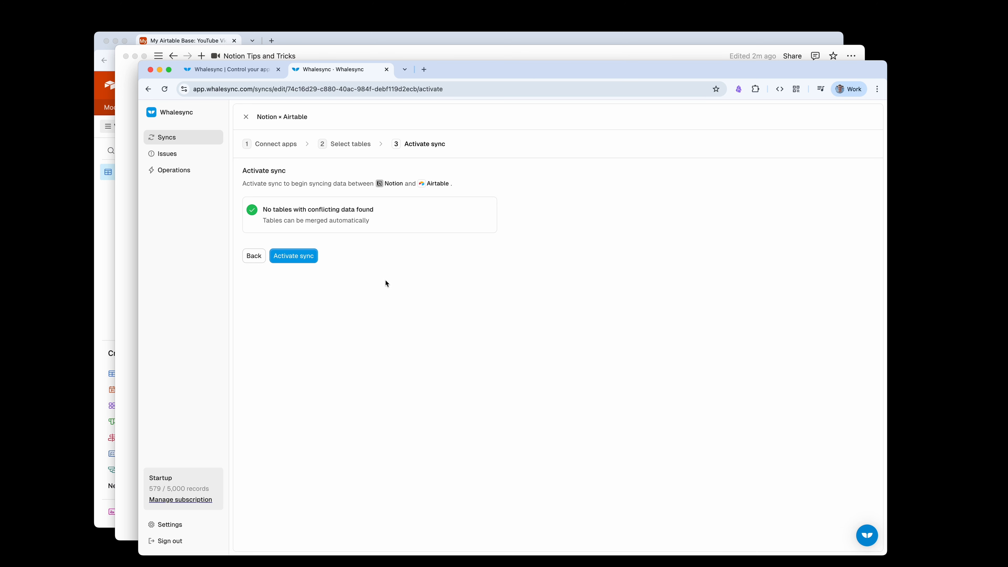
{"action": "left_click", "coordinate": [307, 258]}
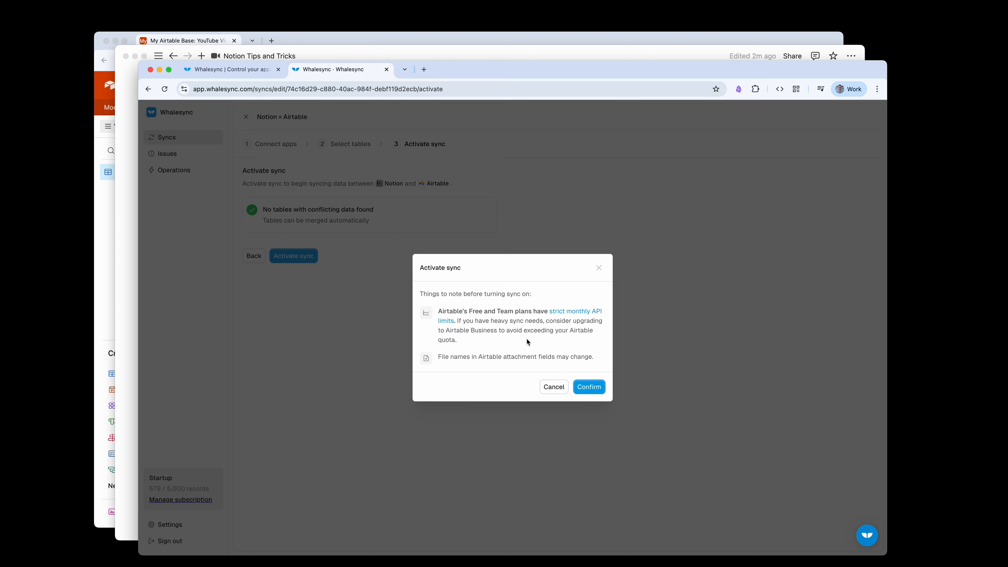
{"action": "left_click", "coordinate": [580, 387]}
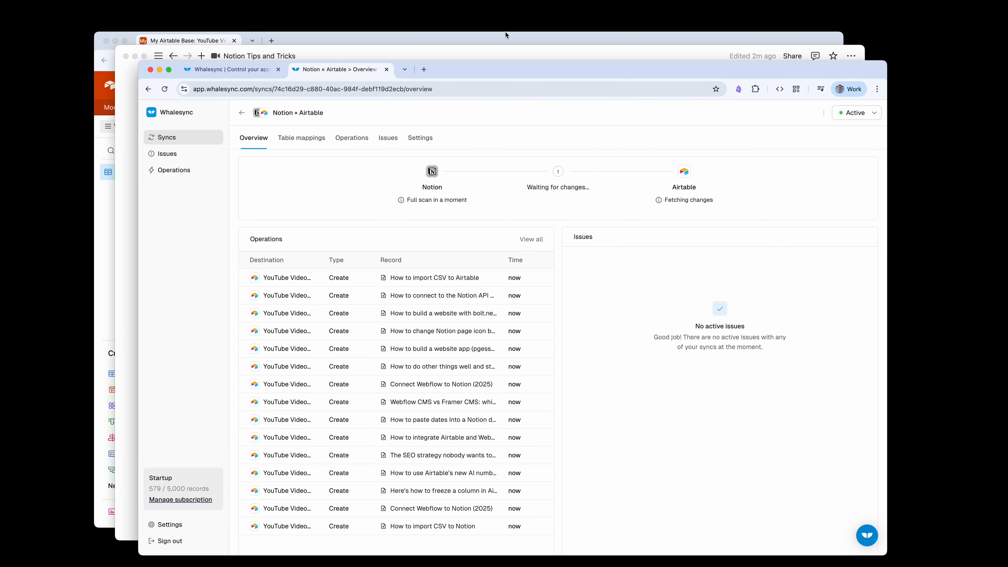
Switch to Airtable, widen the Name column of the YouTube Video Planner table and look over the synced columns
{"action": "left_click", "coordinate": [507, 38]}
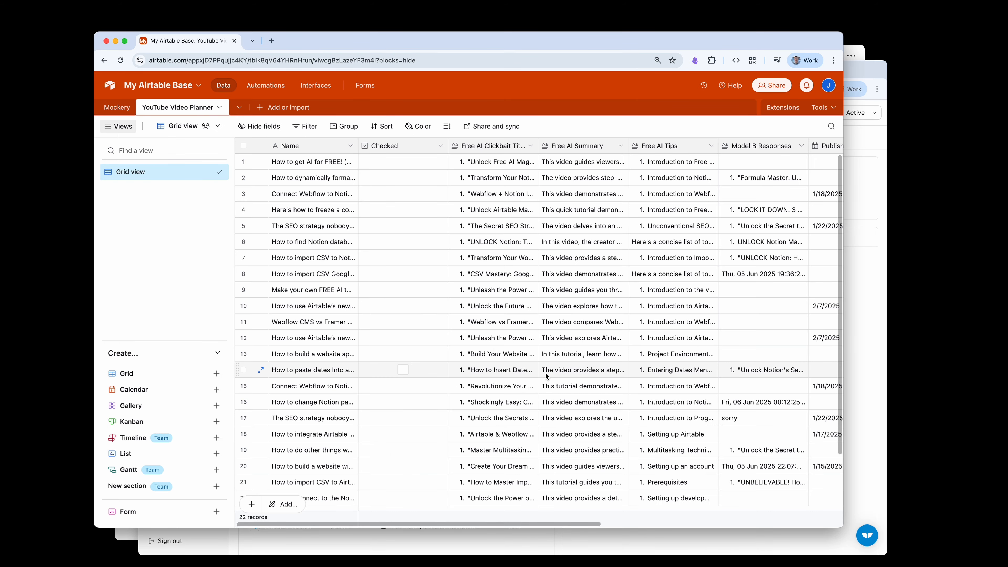
{"action": "left_click_drag", "start_coordinate": [358, 146], "coordinate": [469, 161]}
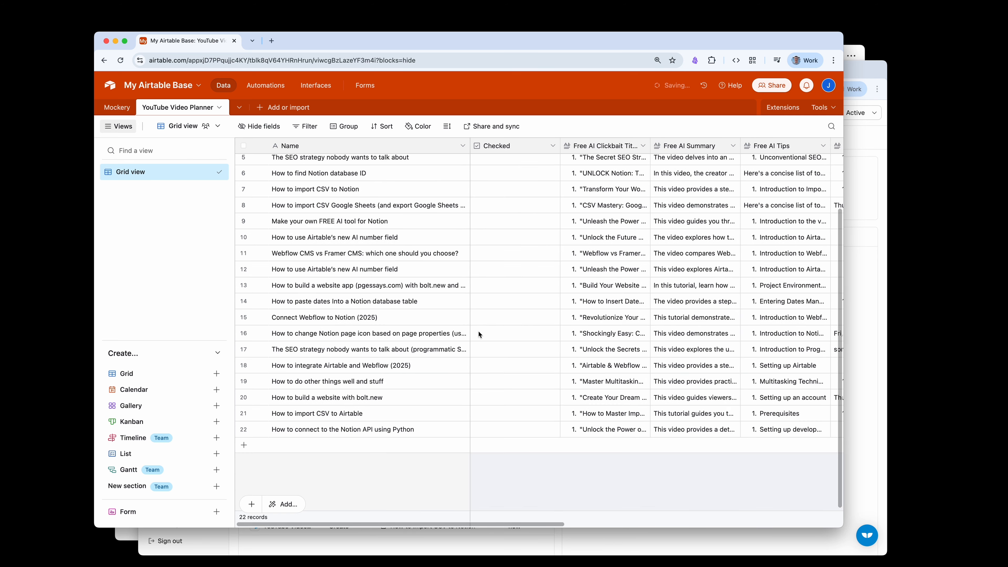
{"action": "scroll", "coordinate": [478, 330], "scroll_direction": "right", "scroll_amount": 10}
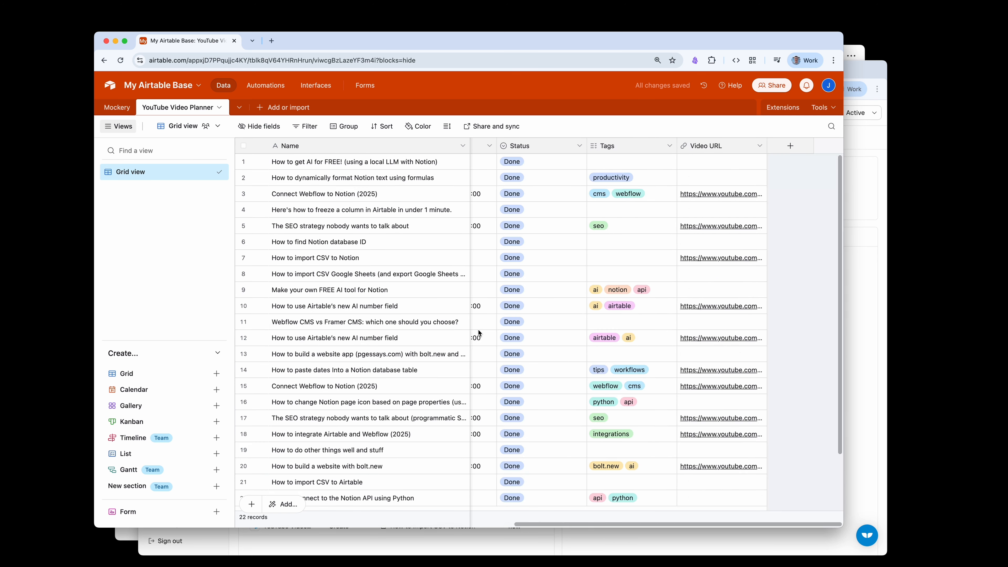
{"action": "scroll", "coordinate": [479, 333], "scroll_direction": "left", "scroll_amount": 5}
{"action": "scroll", "coordinate": [478, 333], "scroll_direction": "right", "scroll_amount": 5}
{"action": "scroll", "coordinate": [479, 333], "scroll_direction": "right", "scroll_amount": 1}
{"action": "scroll", "coordinate": [607, 294], "scroll_direction": "left", "scroll_amount": 10}
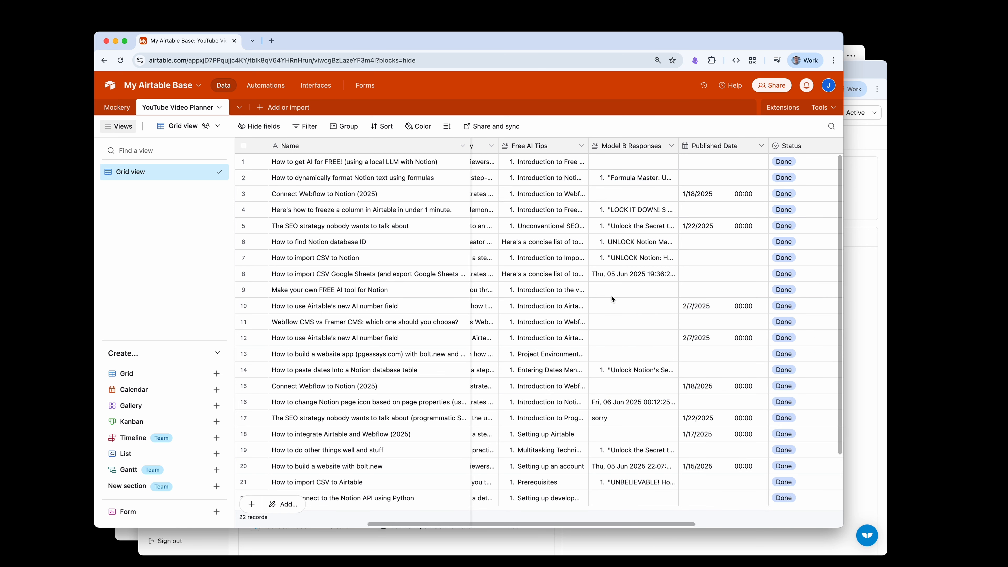
Prefix the name of the Airtable record "How to get AI for FREE! (using a local LLM with Notion)" with "TEST:"
{"action": "scroll", "coordinate": [611, 296], "scroll_direction": "left", "scroll_amount": 6}
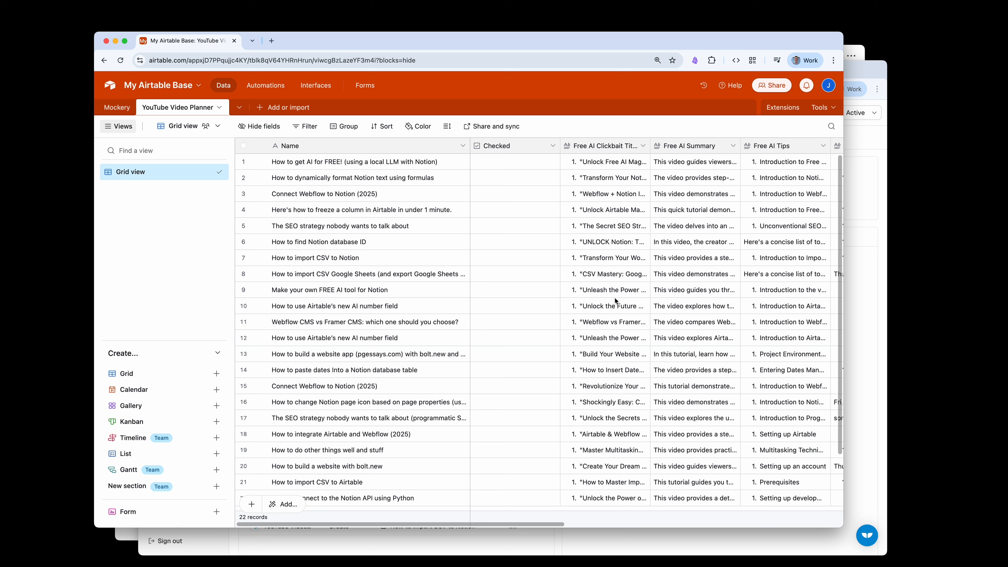
{"action": "scroll", "coordinate": [614, 297], "scroll_direction": "right", "scroll_amount": 15}
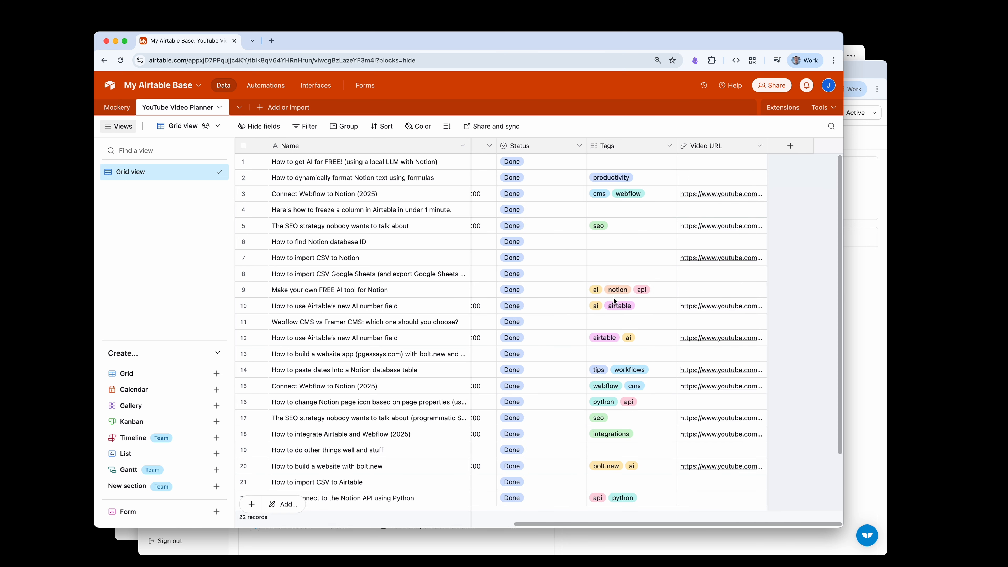
{"action": "scroll", "coordinate": [612, 297], "scroll_direction": "left", "scroll_amount": 15}
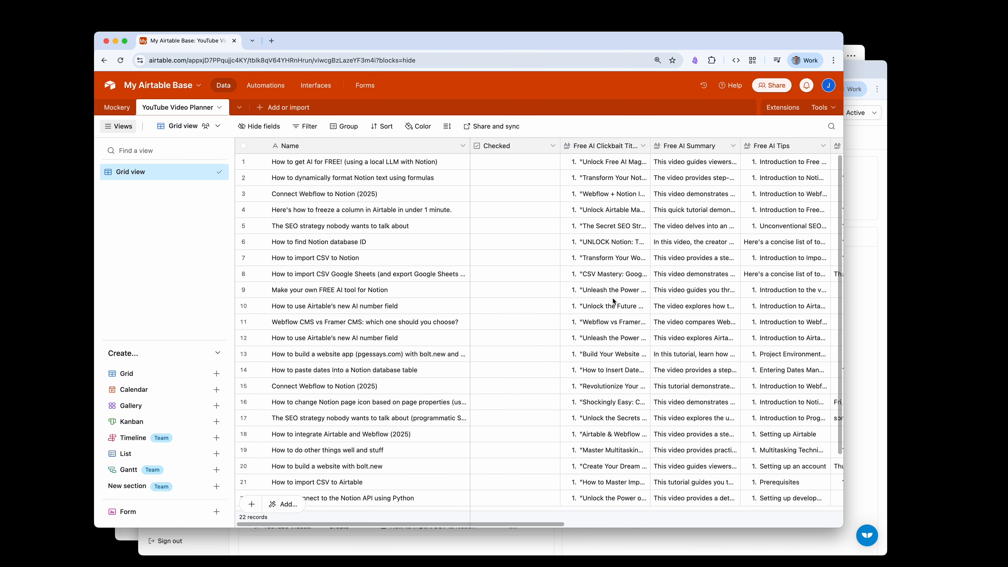
{"action": "left_click", "coordinate": [342, 164]}
{"action": "type", "text": "TEST:"}
{"action": "key", "text": "Return"}
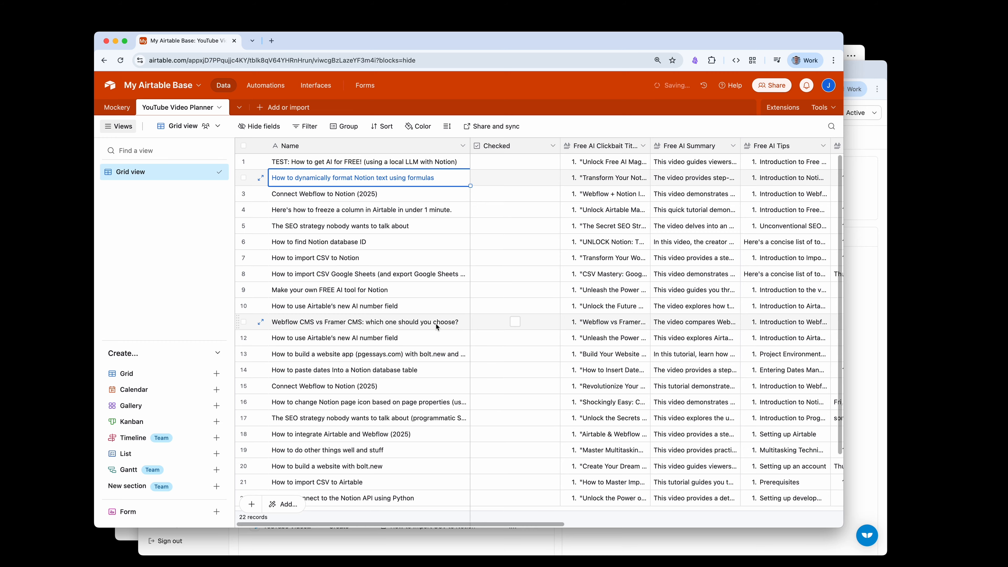
Switch to Notion and check the YouTube Video Planner database for the renamed "How to get AI for FREE!" record
{"action": "key", "text": "super+Tab"}
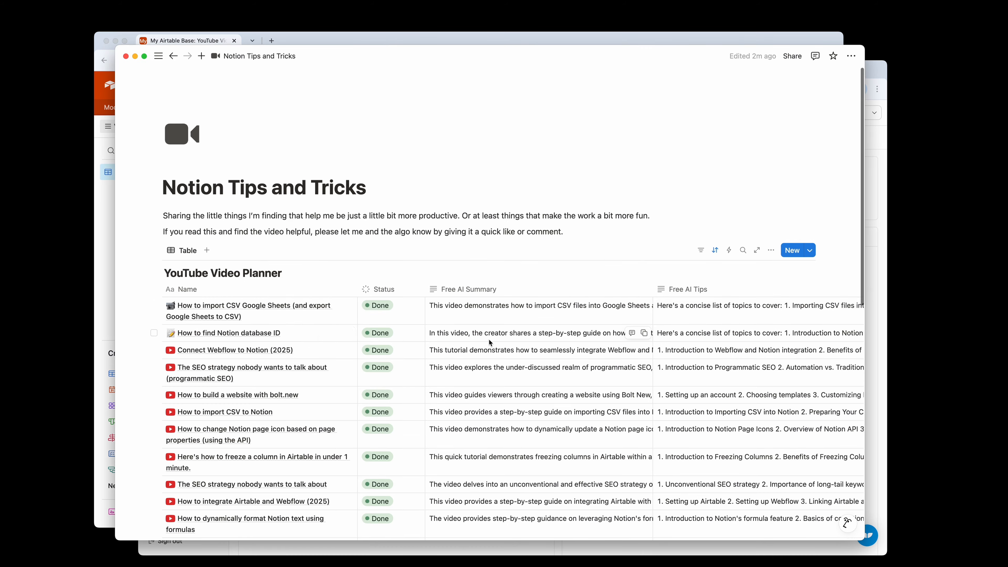
{"action": "scroll", "coordinate": [559, 326], "scroll_direction": "down", "scroll_amount": 3}
{"action": "scroll", "coordinate": [560, 327], "scroll_direction": "down", "scroll_amount": 3}
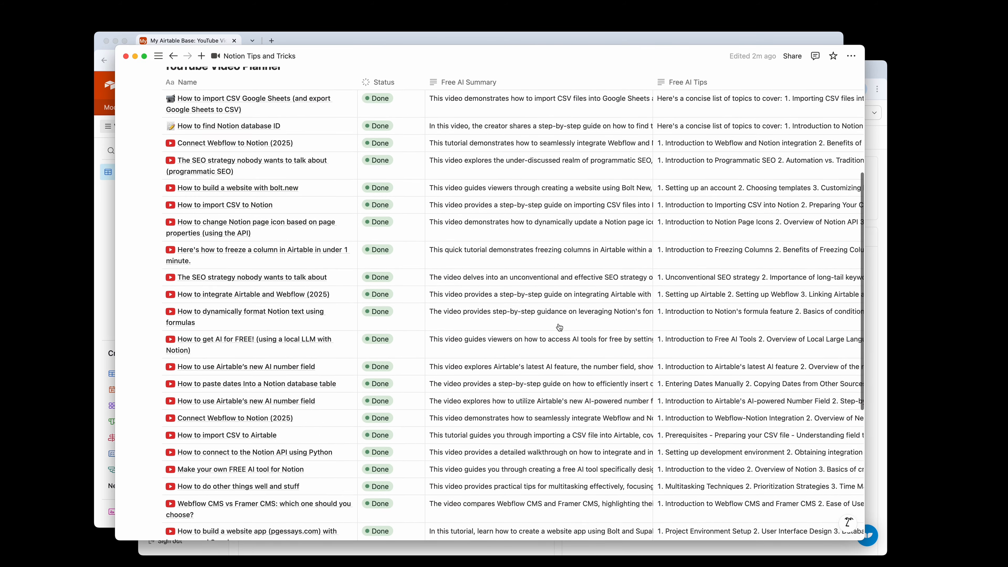
{"action": "scroll", "coordinate": [448, 323], "scroll_direction": "up", "scroll_amount": 6}
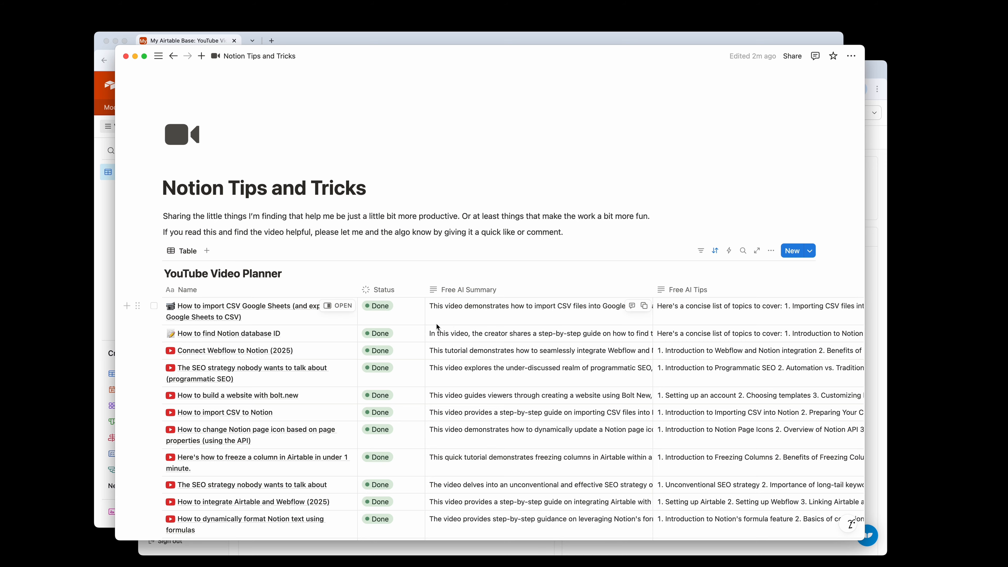
{"action": "scroll", "coordinate": [400, 324], "scroll_direction": "down", "scroll_amount": 10}
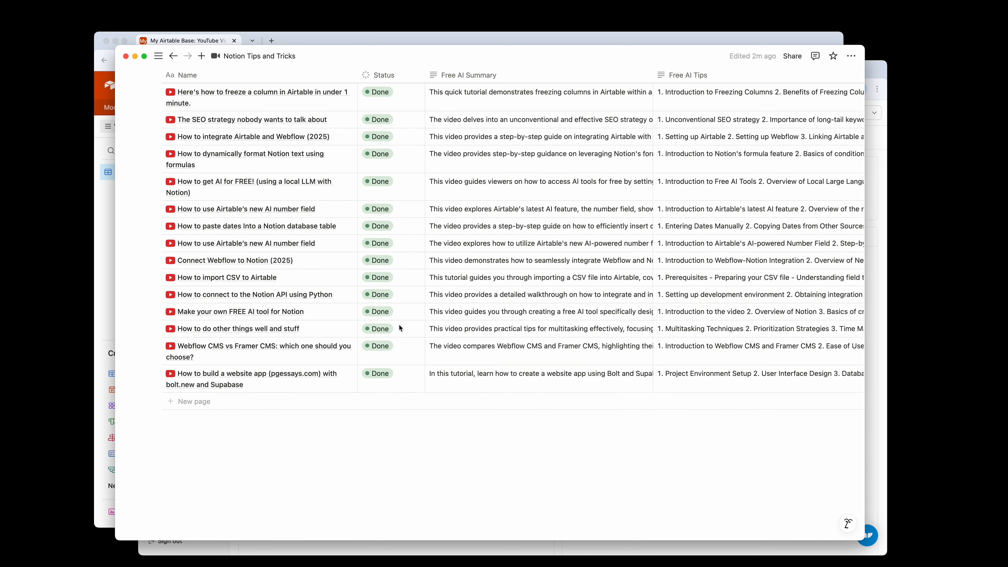
{"action": "scroll", "coordinate": [399, 325], "scroll_direction": "up", "scroll_amount": 3}
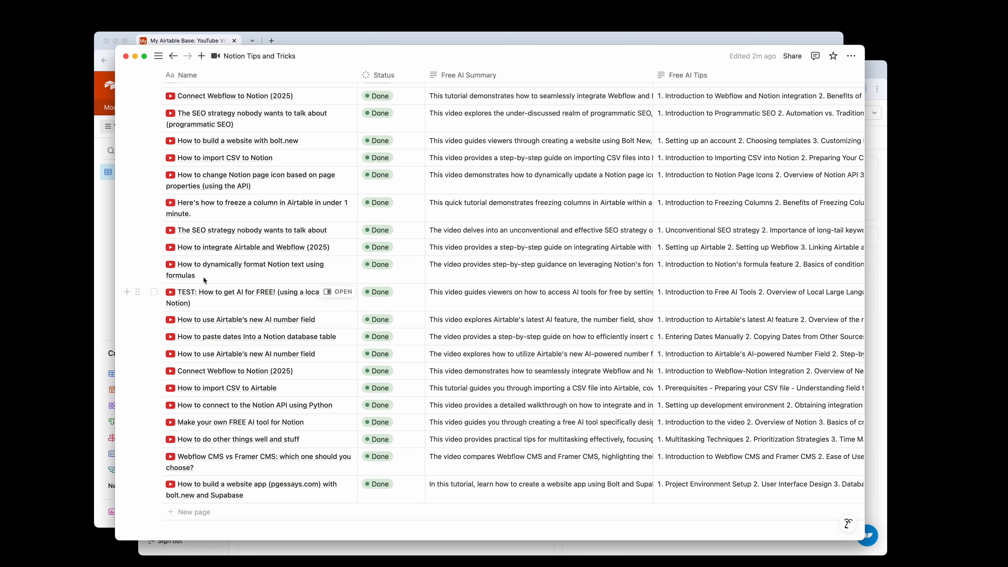
{"action": "left_click", "coordinate": [109, 210]}
{"action": "key", "text": "super+Tab"}
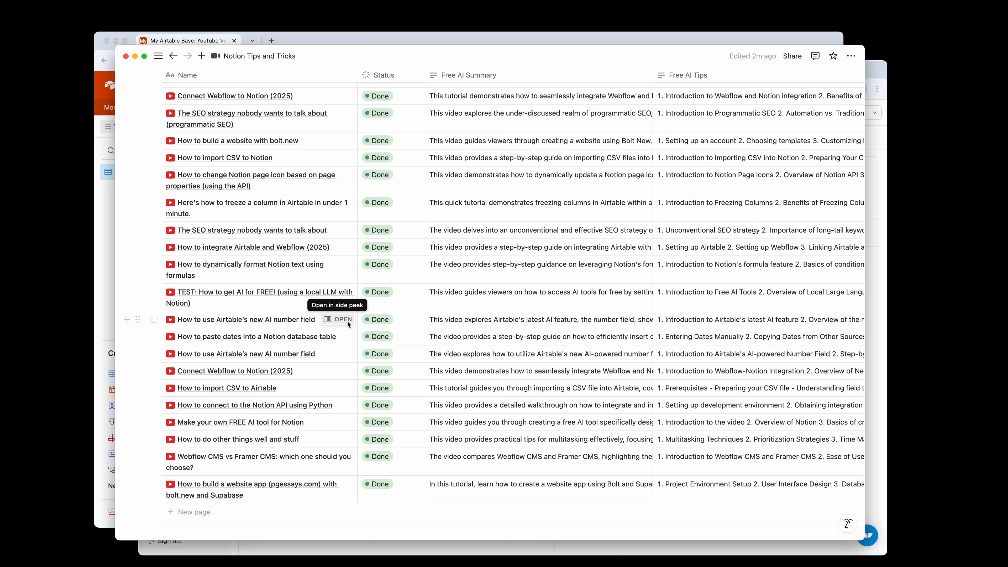
Change the TEST prefix of the "How to get AI for FREE!" record in Notion to TEST2
{"action": "left_click", "coordinate": [262, 298]}
{"action": "left_click", "coordinate": [184, 292]}
{"action": "type", "text": "2"}
{"action": "key", "text": "Return"}
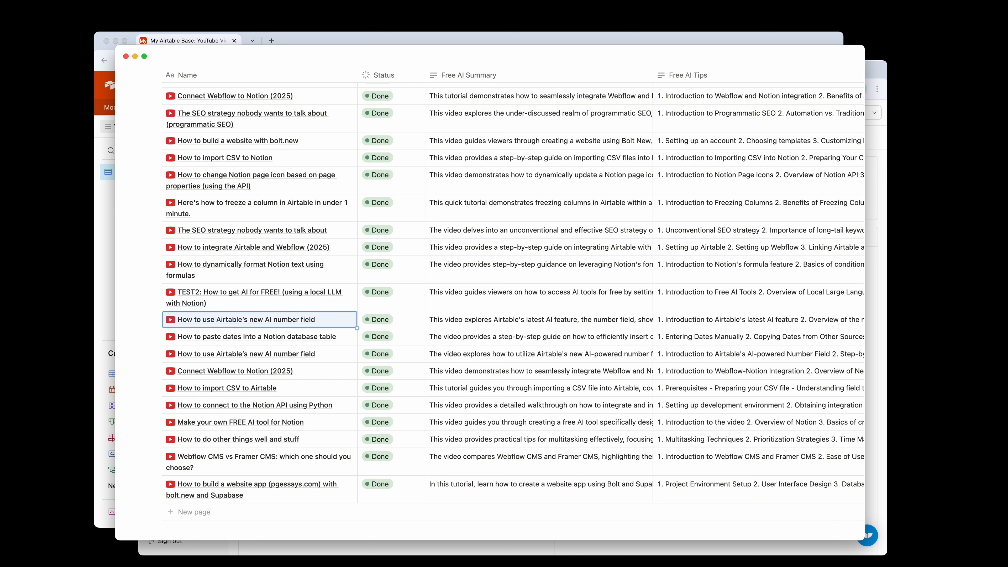
Set the TEST2 record's status to Not started in Notion and find the record in the re-sorted table
{"action": "left_click", "coordinate": [404, 305]}
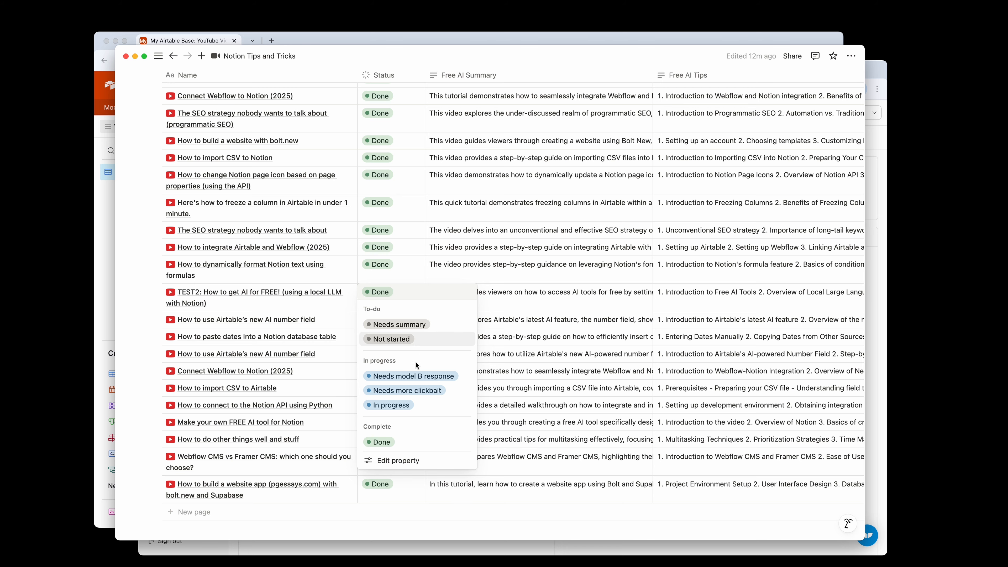
{"action": "left_click", "coordinate": [403, 337]}
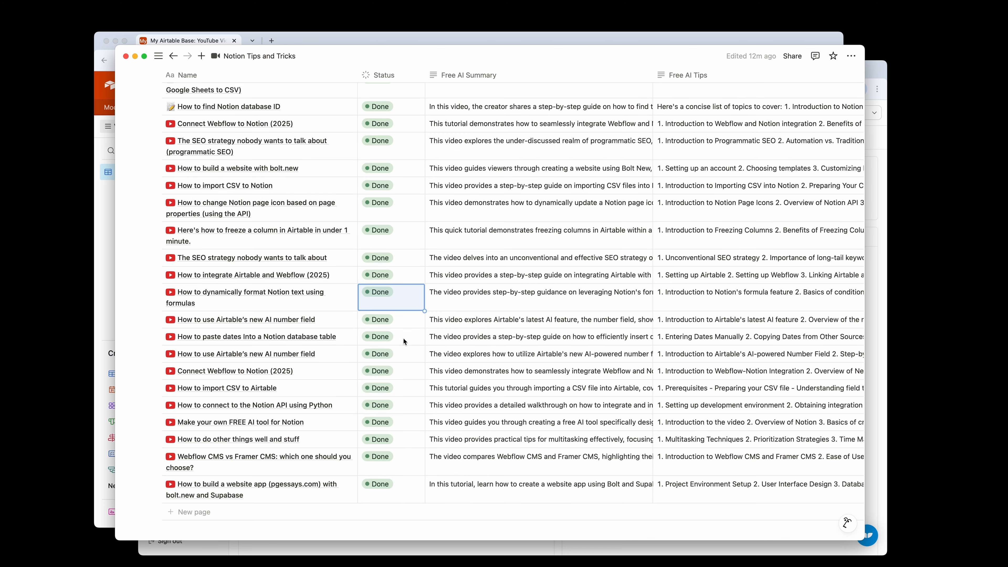
{"action": "scroll", "coordinate": [517, 298], "scroll_direction": "up", "scroll_amount": 10}
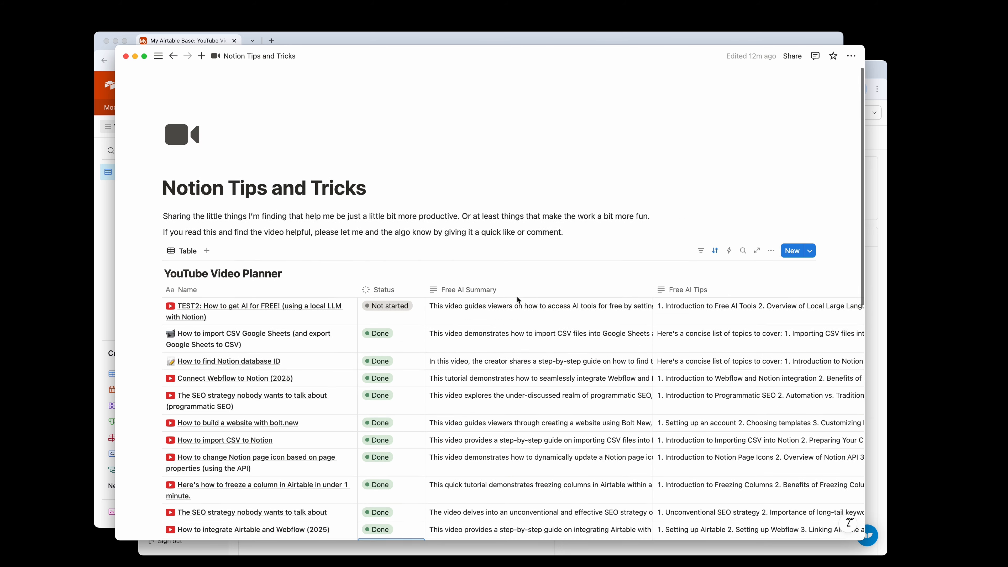
Check the record's name in Airtable, then examine the Notion and Airtable connection statuses in the Whalesync sync overview
{"action": "key", "text": "super+Tab"}
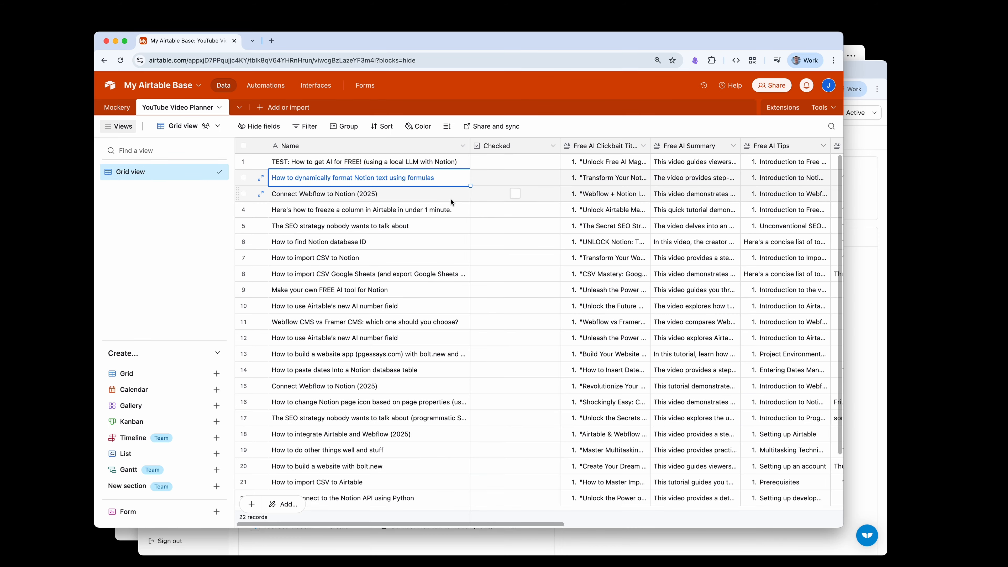
{"action": "left_click", "coordinate": [850, 72]}
{"action": "mouse_move", "coordinate": [416, 225]}
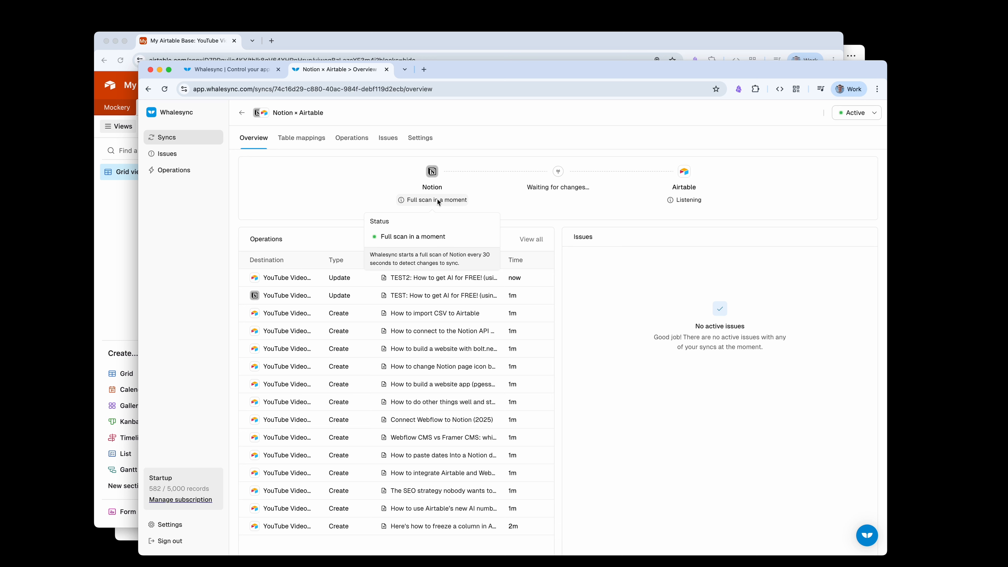
{"action": "mouse_move", "coordinate": [684, 201]}
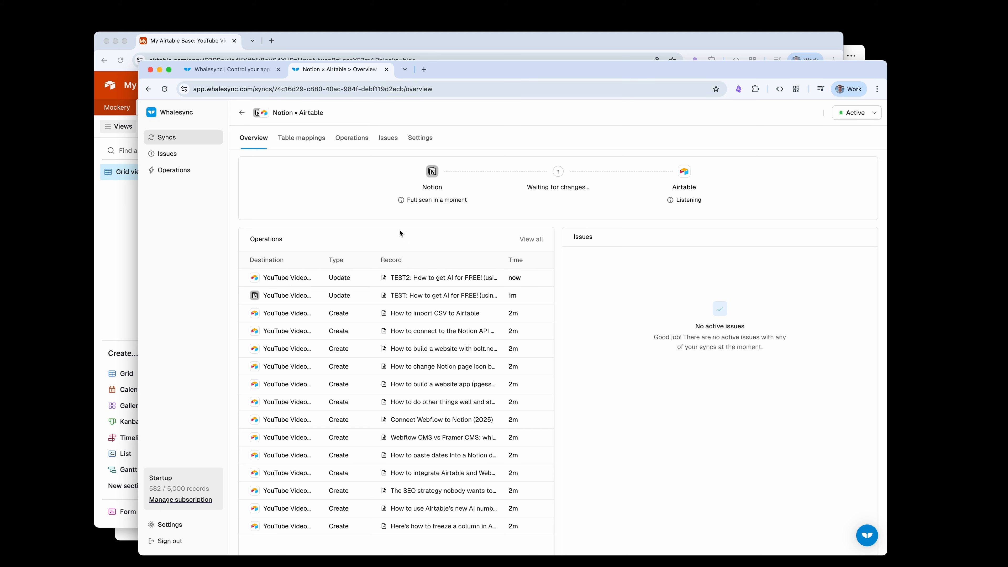
Return to the Airtable table and delete the "TEST2: How to get AI for FREE!" record for everyone
{"action": "left_click", "coordinate": [436, 42]}
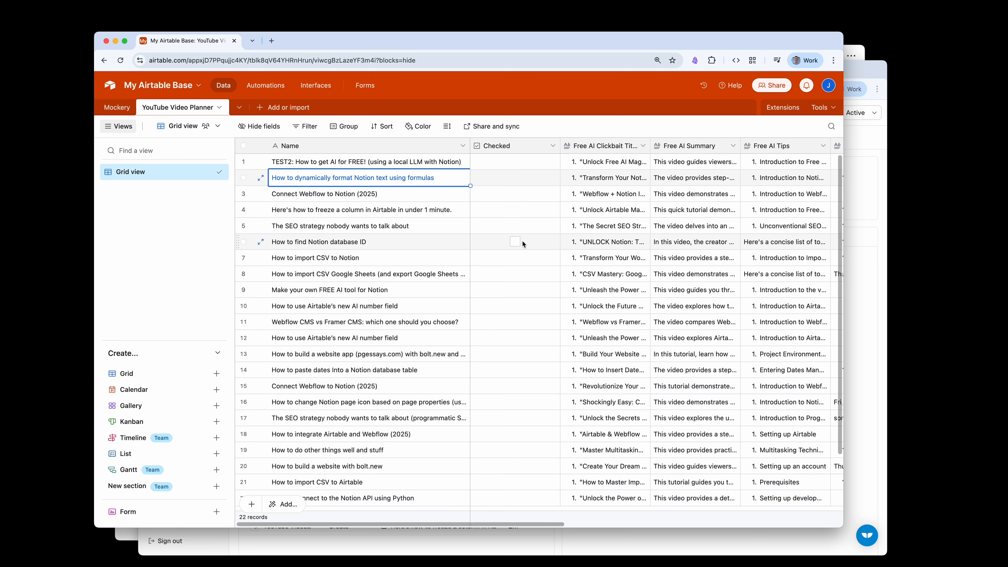
{"action": "scroll", "coordinate": [525, 300], "scroll_direction": "down", "scroll_amount": 2}
{"action": "scroll", "coordinate": [524, 300], "scroll_direction": "up", "scroll_amount": 2}
{"action": "left_click", "coordinate": [244, 162]}
{"action": "right_click", "coordinate": [243, 163]}
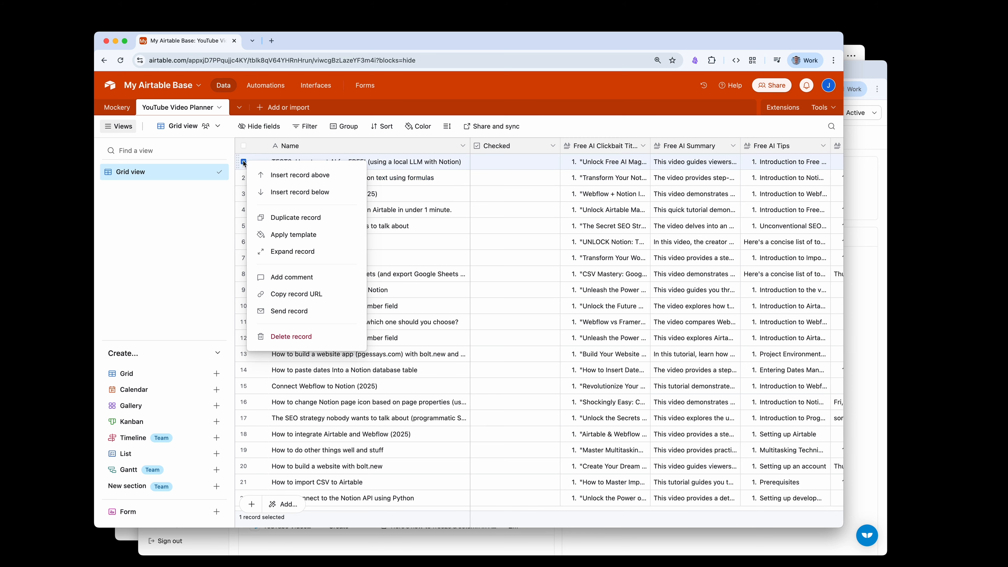
{"action": "left_click", "coordinate": [293, 337]}
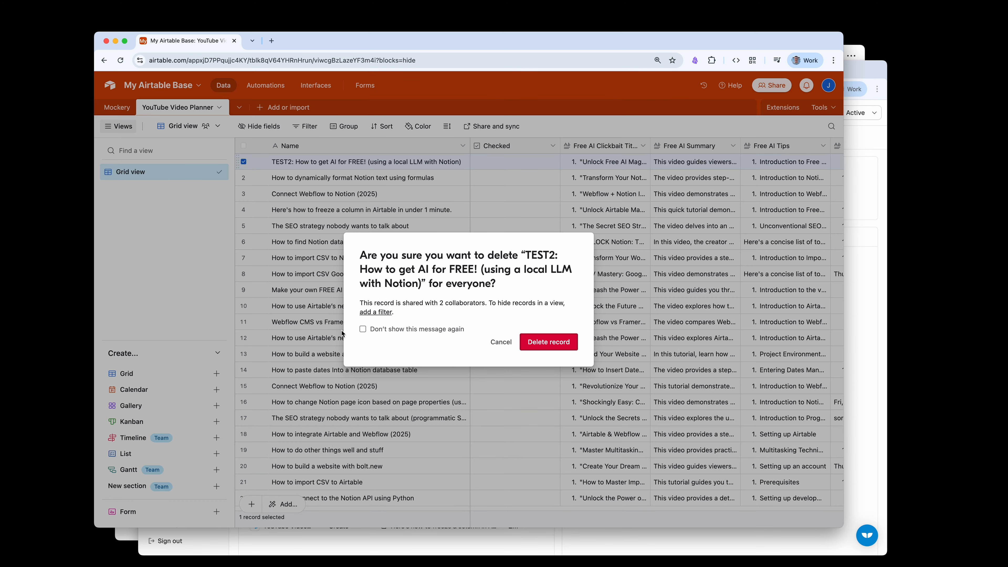
{"action": "left_click", "coordinate": [548, 342]}
Switch to Notion to check whether the TEST2 record is deleted there too, and compare with the Airtable table
{"action": "key", "text": "super+Tab"}
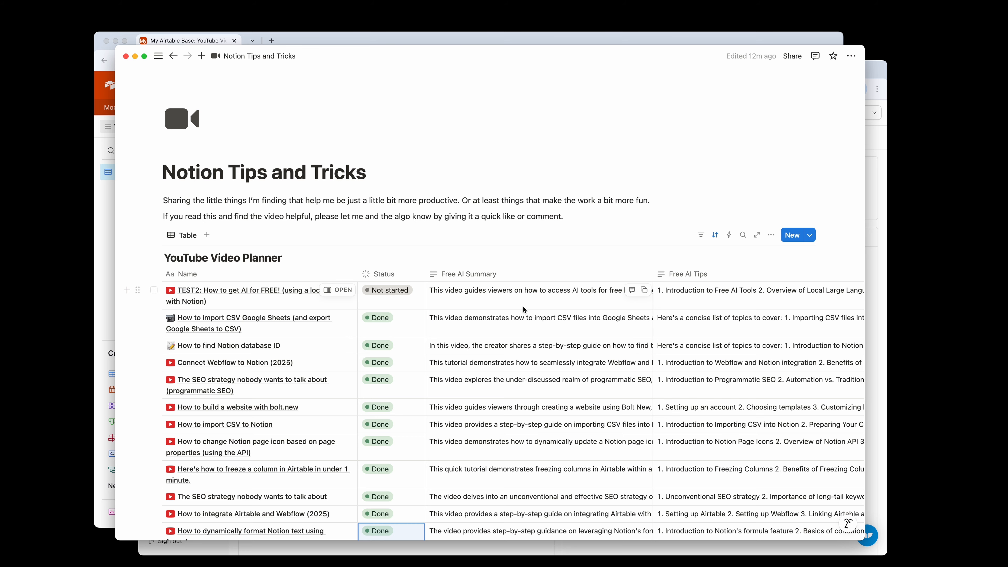
{"action": "scroll", "coordinate": [532, 326], "scroll_direction": "down", "scroll_amount": 7}
{"action": "scroll", "coordinate": [536, 341], "scroll_direction": "up", "scroll_amount": 10}
{"action": "key", "text": "super+Tab"}
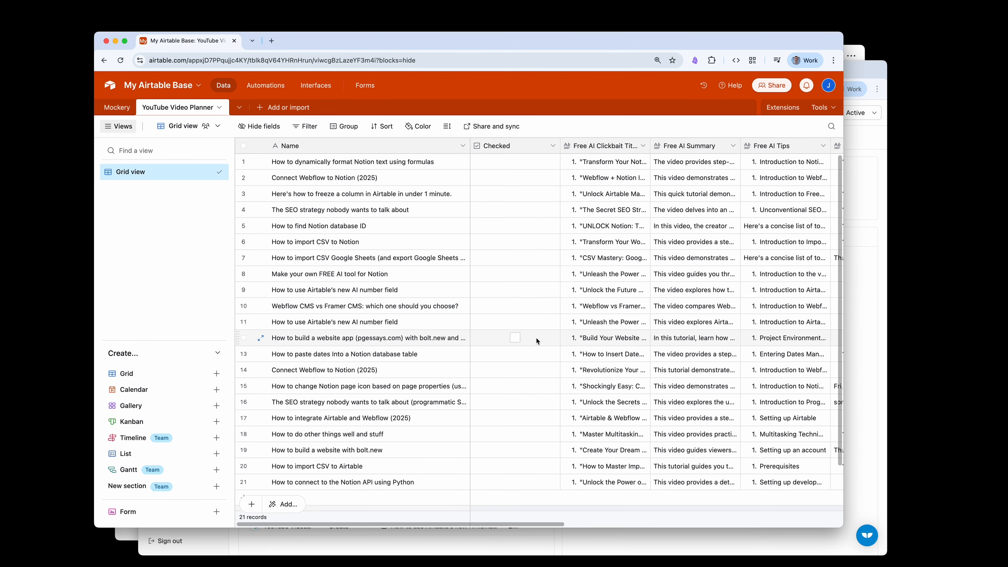
{"action": "key", "text": "super+Tab"}
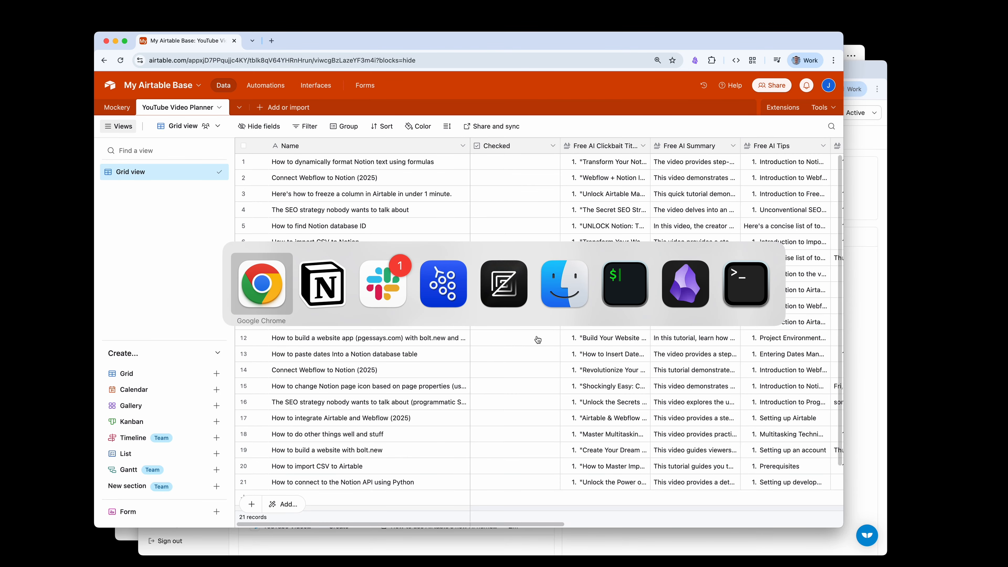
Switch to Whalesync and review the details of the latest Delete operation, then return to the sync overview
{"action": "left_click", "coordinate": [859, 67]}
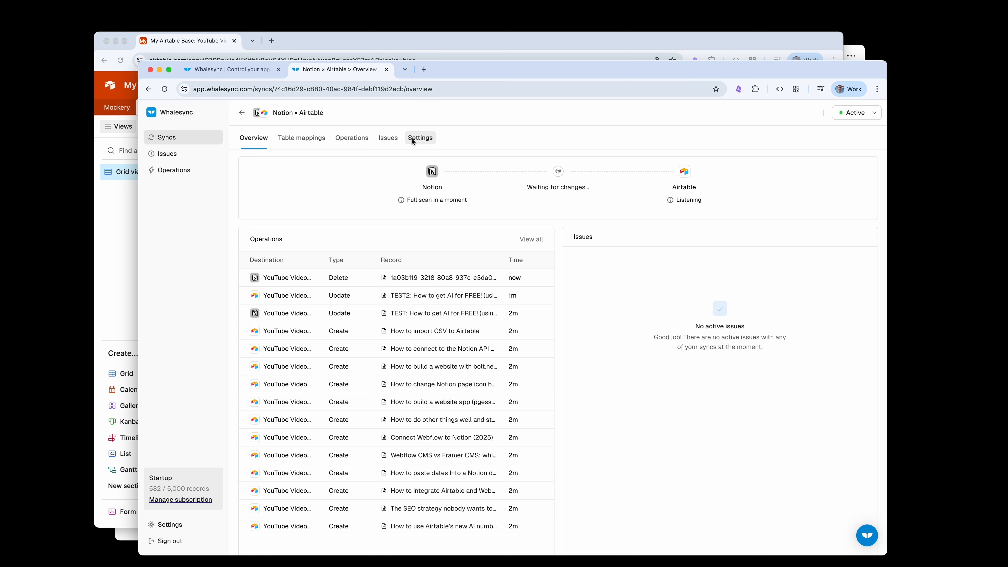
{"action": "left_click", "coordinate": [395, 276]}
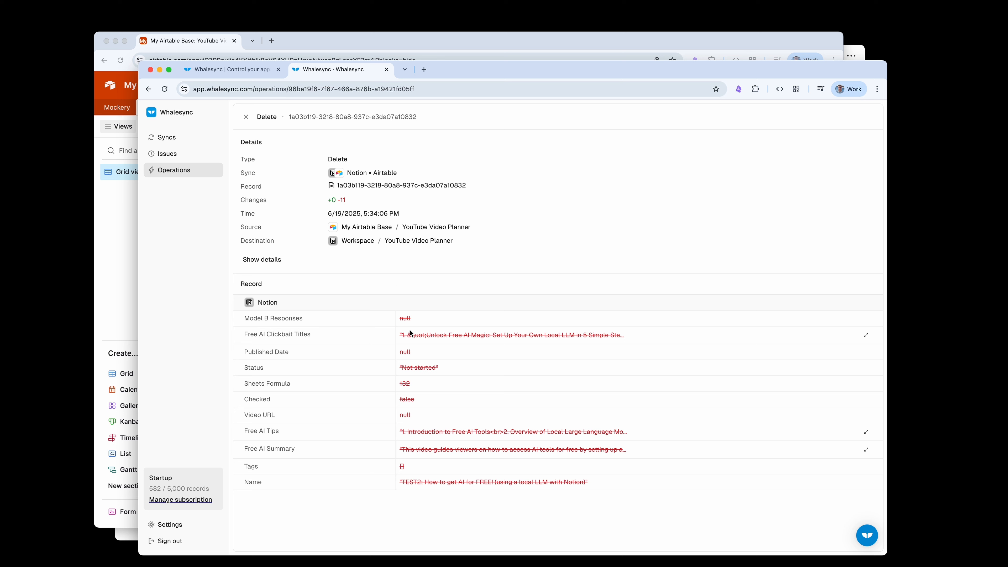
{"action": "left_click", "coordinate": [246, 117]}
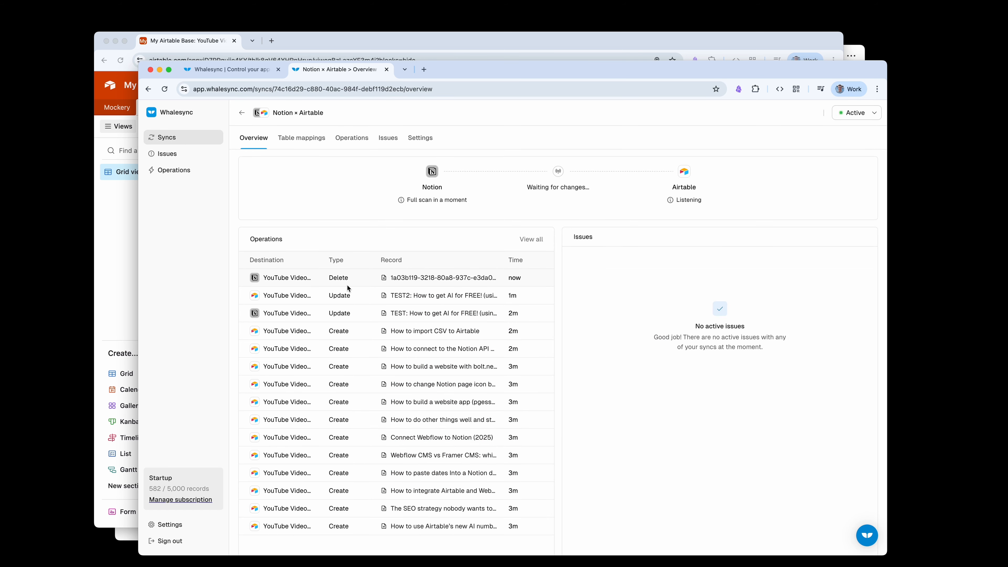
Review the Notion and Airtable sync's full operations log and its issues, then return to the overview
{"action": "left_click", "coordinate": [350, 139]}
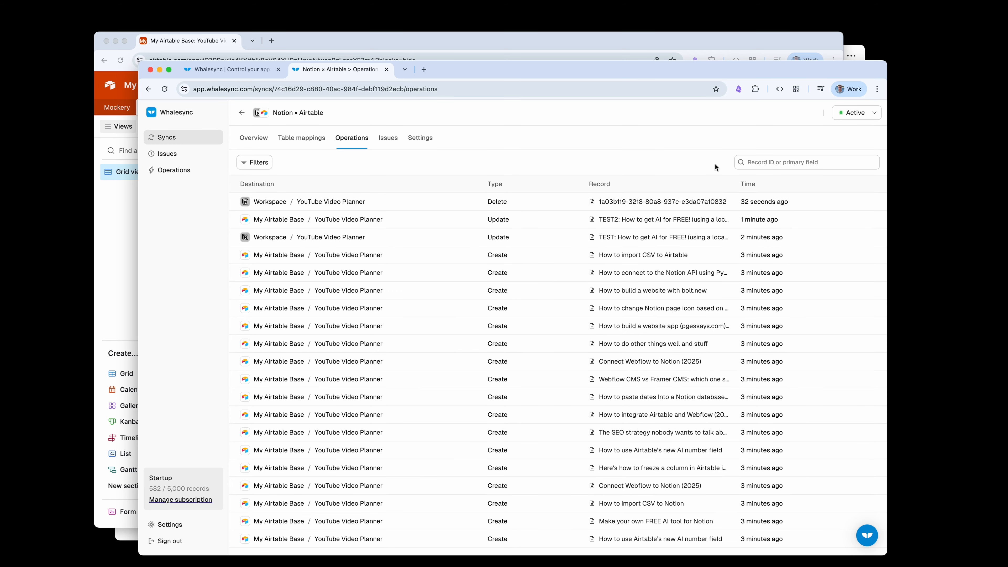
{"action": "left_click", "coordinate": [388, 138]}
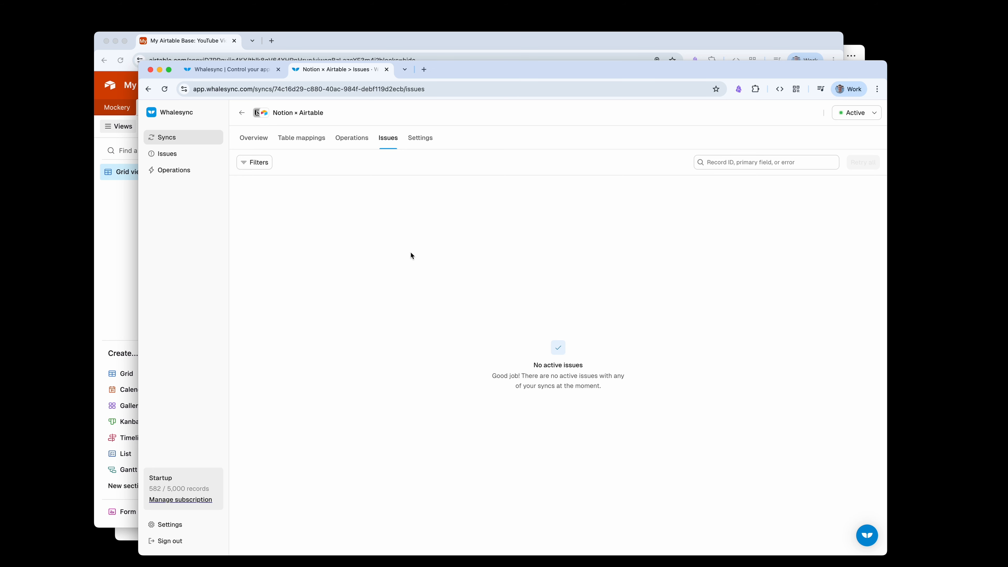
{"action": "left_click", "coordinate": [256, 139]}
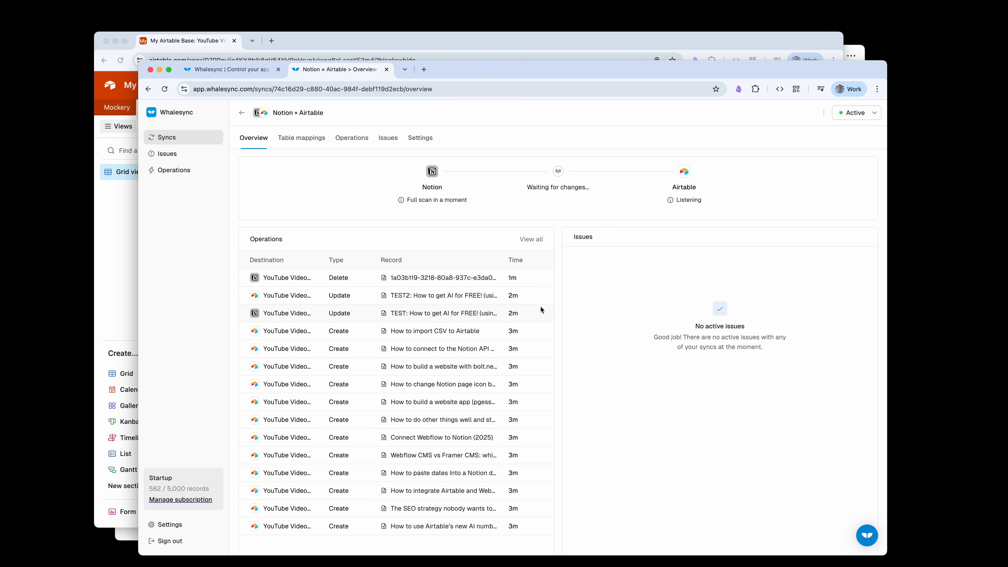
Compare the YouTube Video Planner records in Airtable with those in the Notion database
{"action": "left_click", "coordinate": [491, 52]}
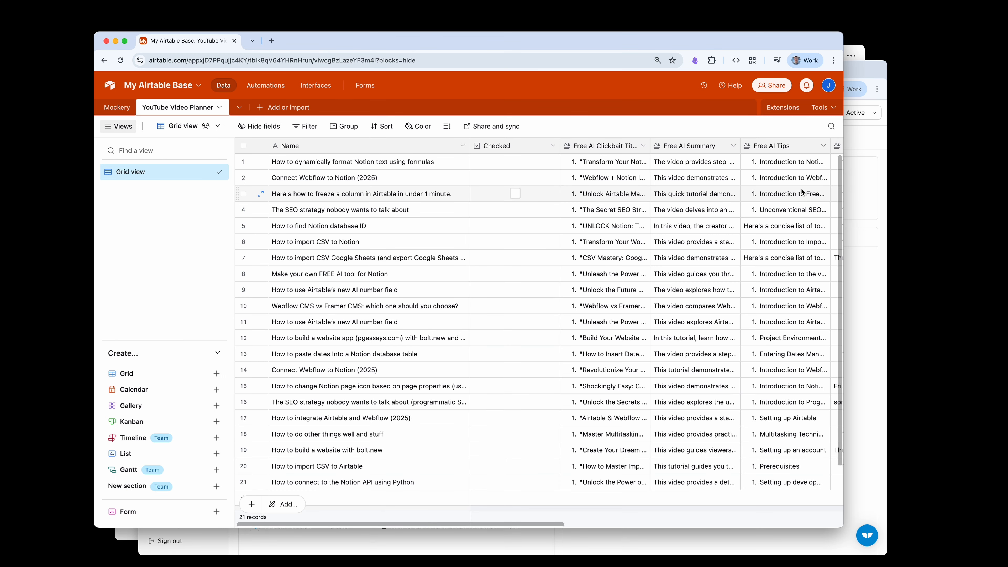
{"action": "key", "text": "super+Tab"}
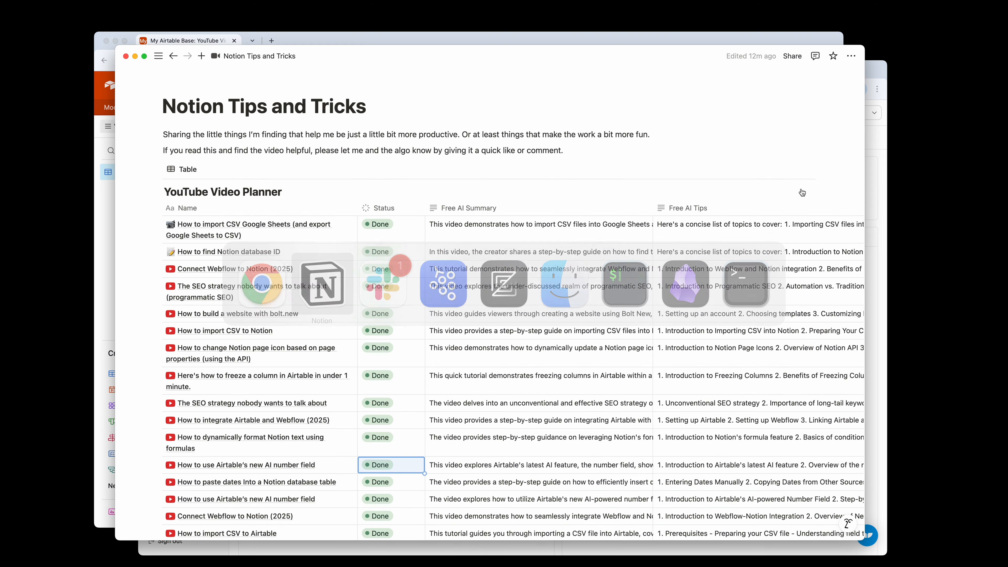
{"action": "scroll", "coordinate": [671, 313], "scroll_direction": "down", "scroll_amount": 5}
{"action": "scroll", "coordinate": [672, 313], "scroll_direction": "up", "scroll_amount": 6}
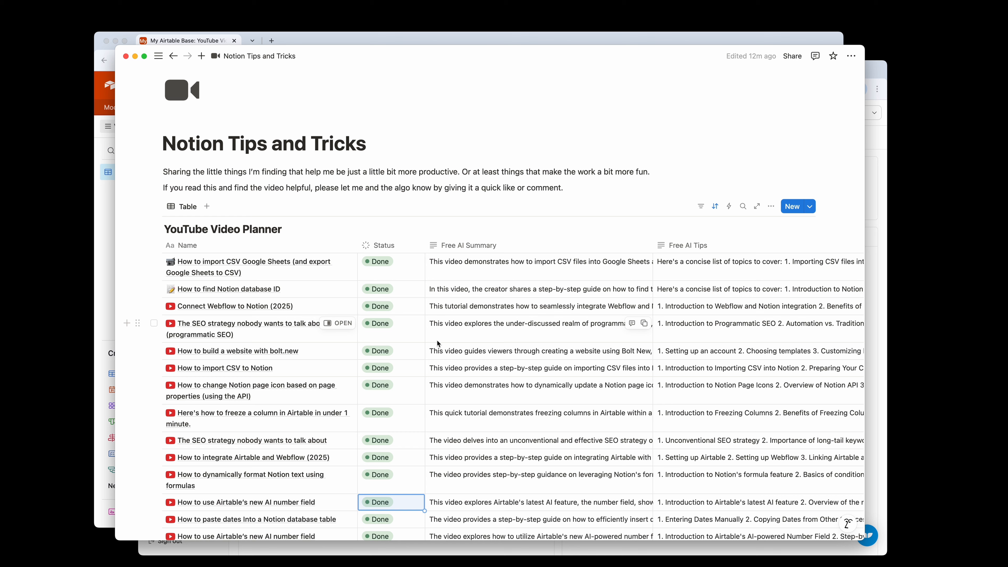
{"action": "key", "text": "super+Tab"}
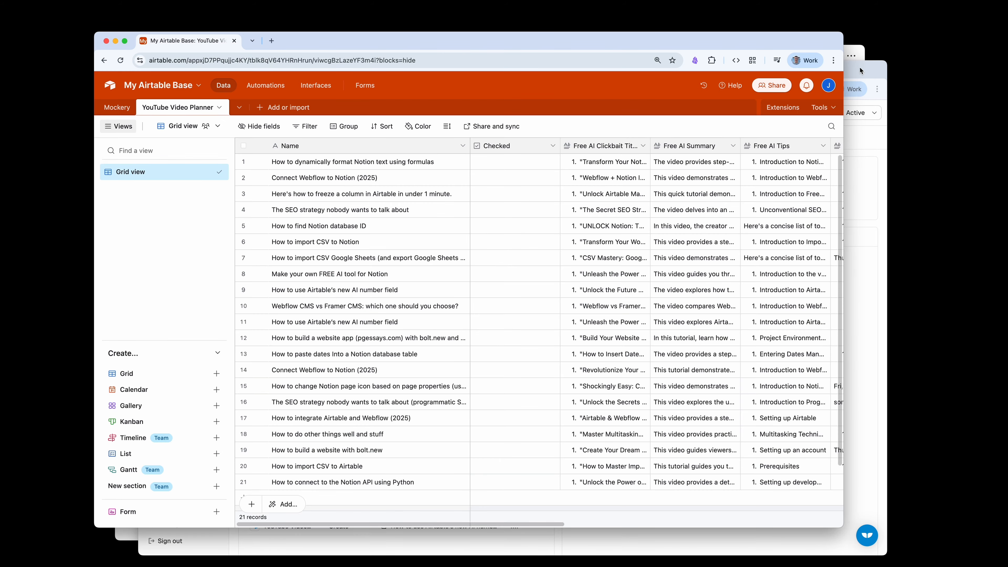
Bring the Notion and Whalesync windows forward and show the Whalesync home page
{"action": "left_click", "coordinate": [855, 50]}
{"action": "left_click", "coordinate": [879, 68]}
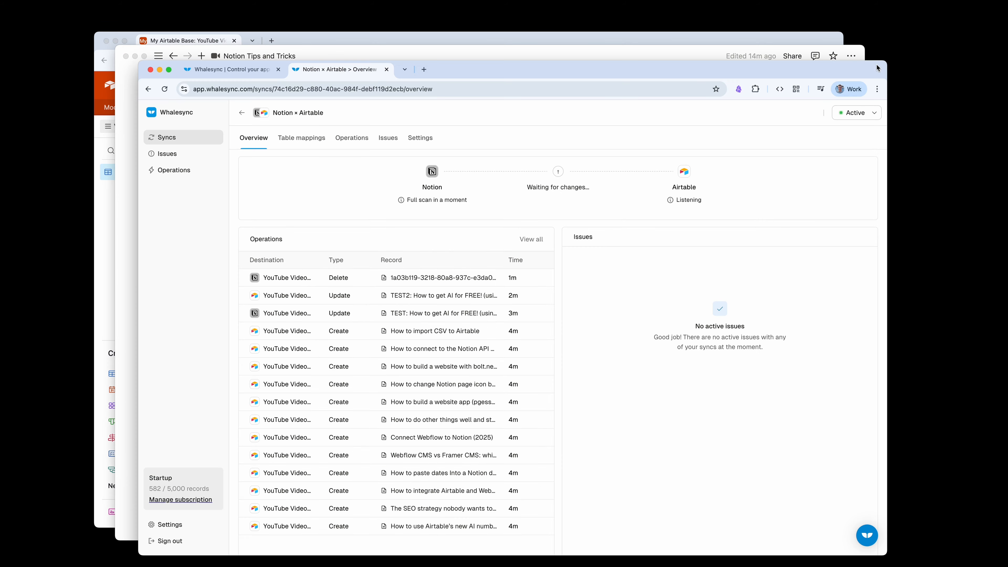
{"action": "left_click", "coordinate": [220, 75]}
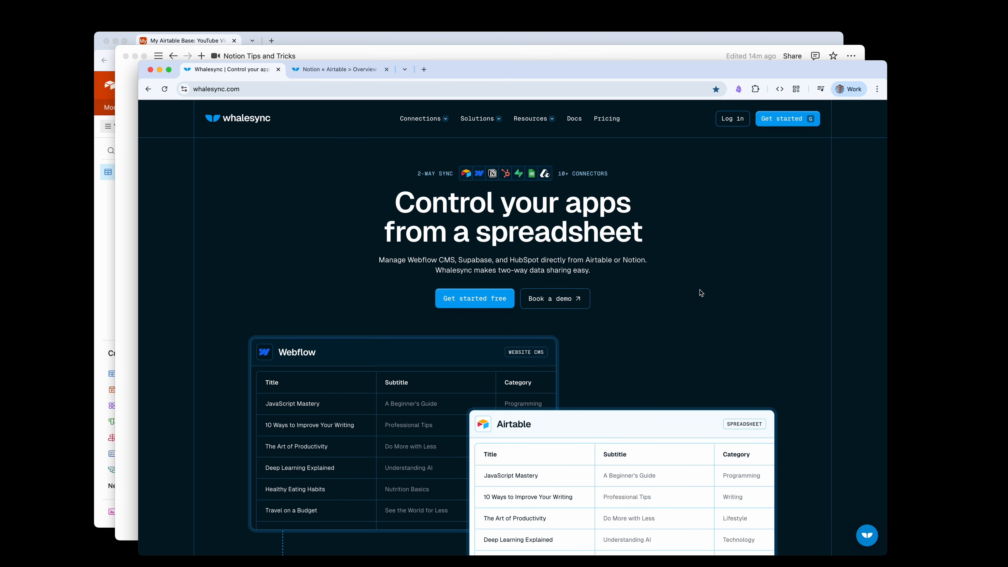